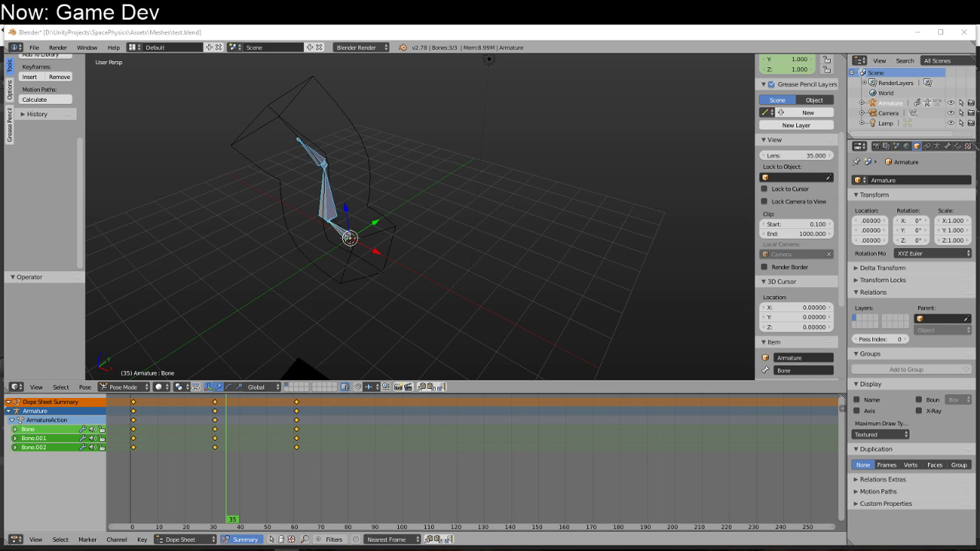
Scrub the Dope Sheet from frame 35 to 50 to preview the armature's box bend
mouse_move(194, 426)
mouse_down()
mouse_move(273, 424)
mouse_move(176, 432)
mouse_move(265, 435)
mouse_up()
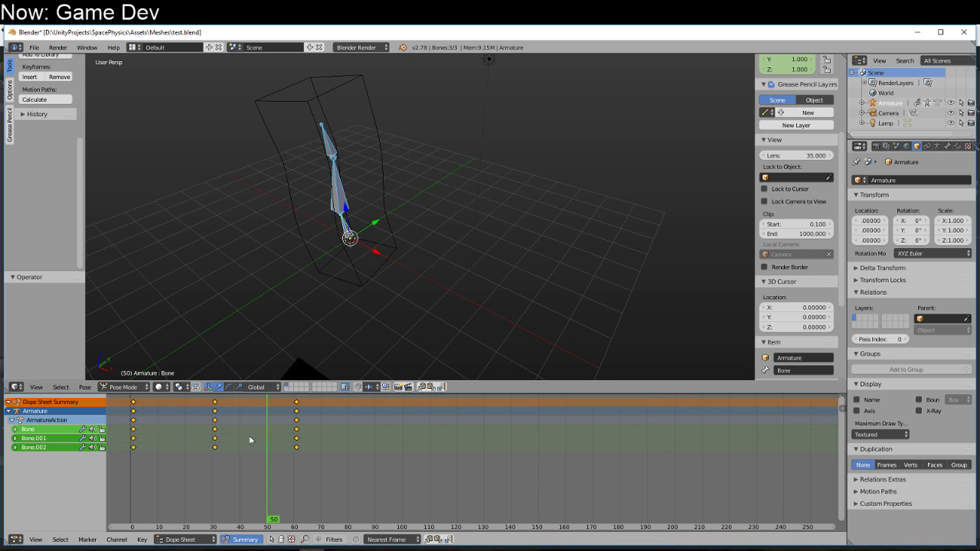
Switch to Unity and inspect the imported test model's Cube mesh and sub-assets
key(alt+Tab)
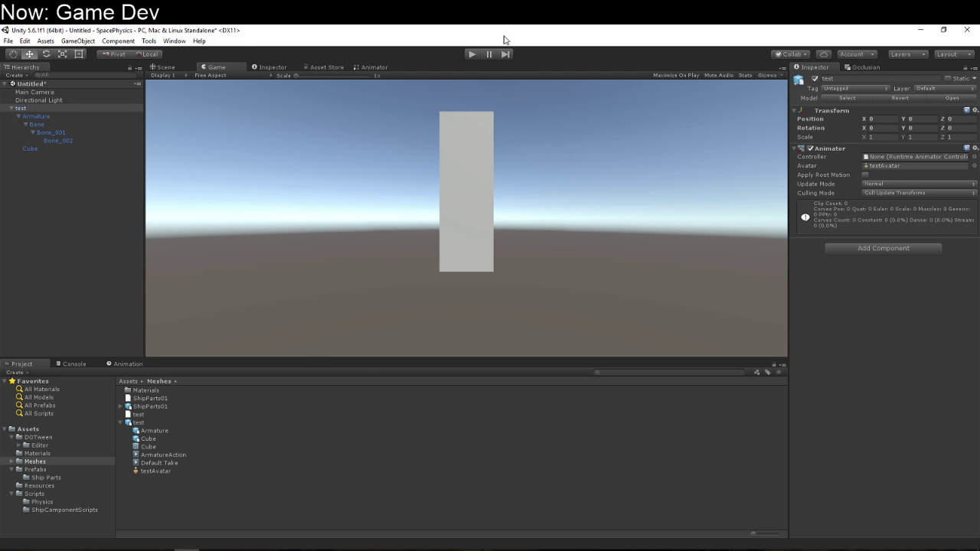
click(186, 422)
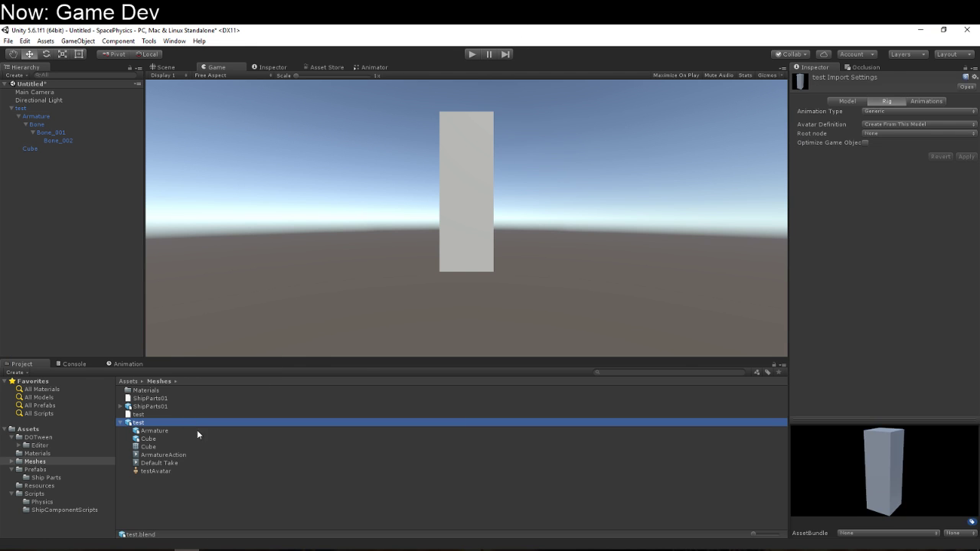
click(259, 437)
key(Down)
key(Down)
key(Down)
key(Down)
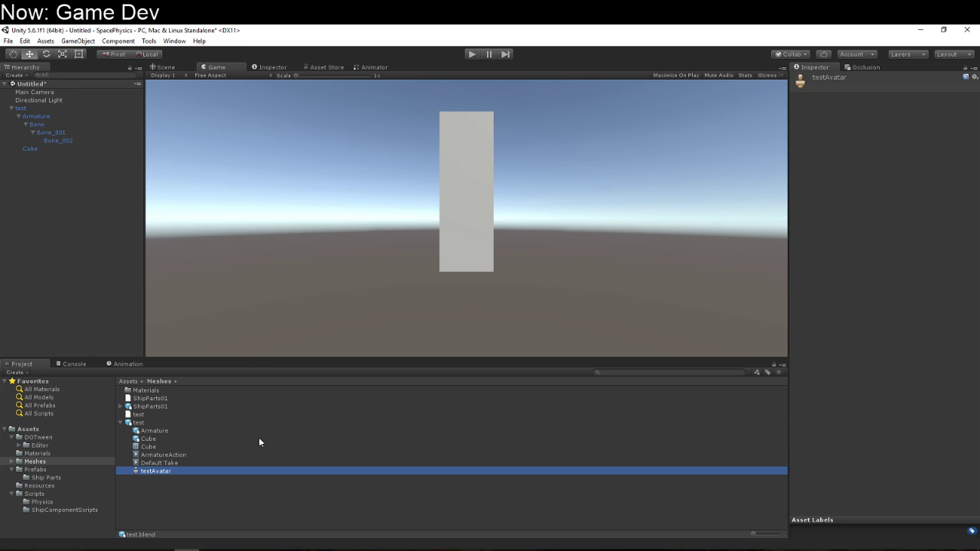
key(Up)
key(Up)
key(Up)
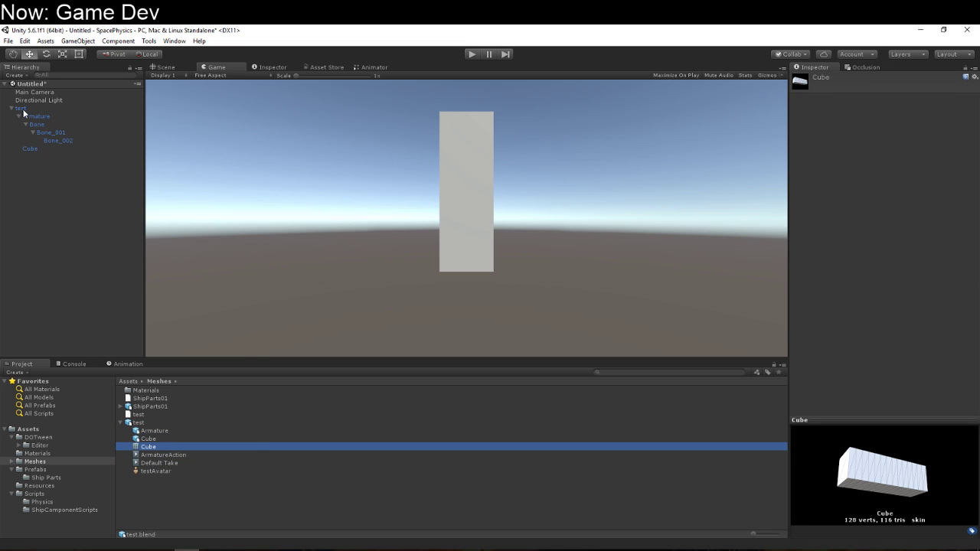
Inspect the test object's Cube, Animator and skinned mesh renderer, then enter Play mode
click(22, 108)
click(31, 147)
click(34, 117)
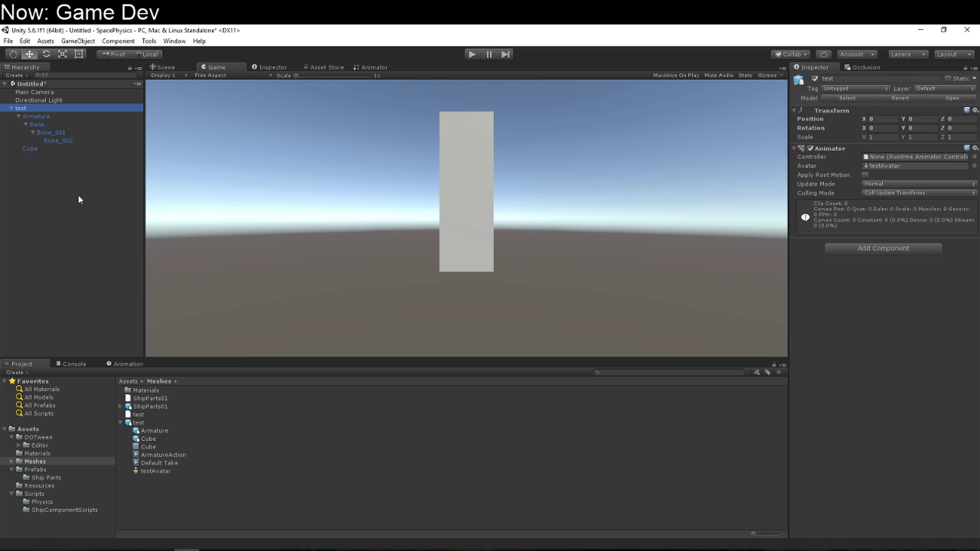
click(149, 439)
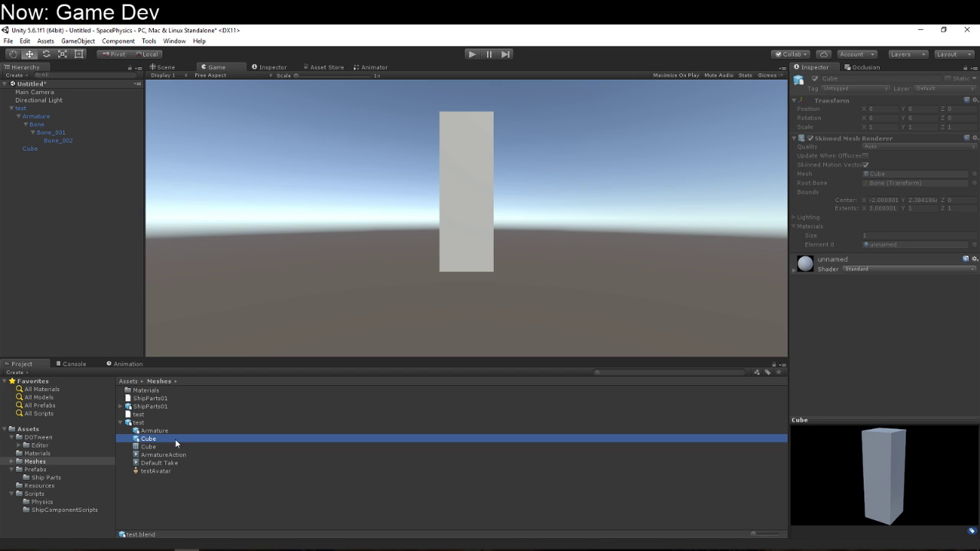
click(470, 54)
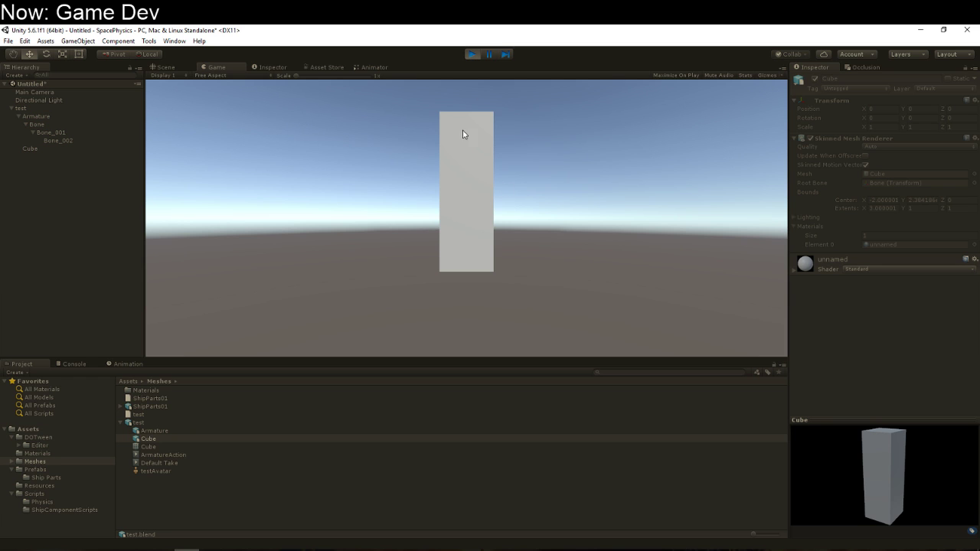
Stop Play mode and view the test model's Generic rig import settings
click(475, 56)
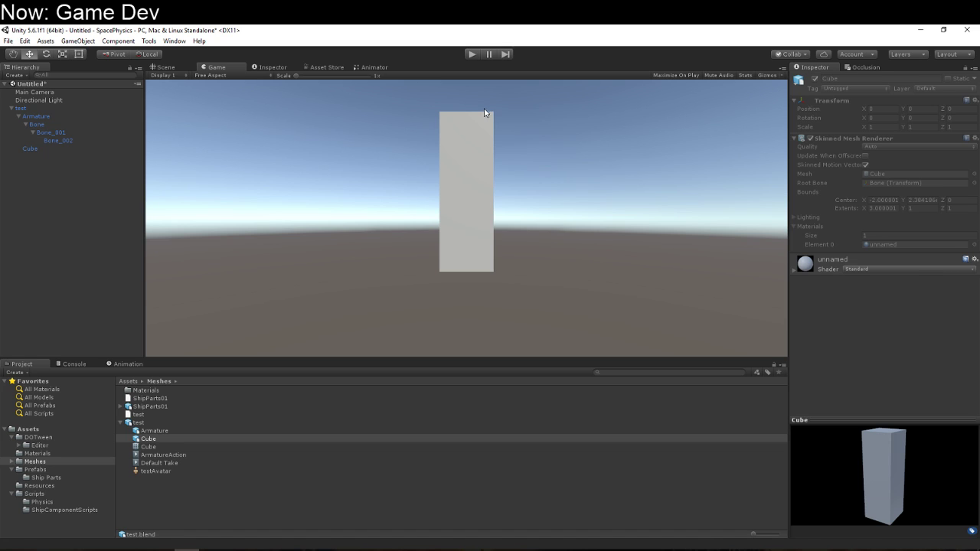
click(146, 423)
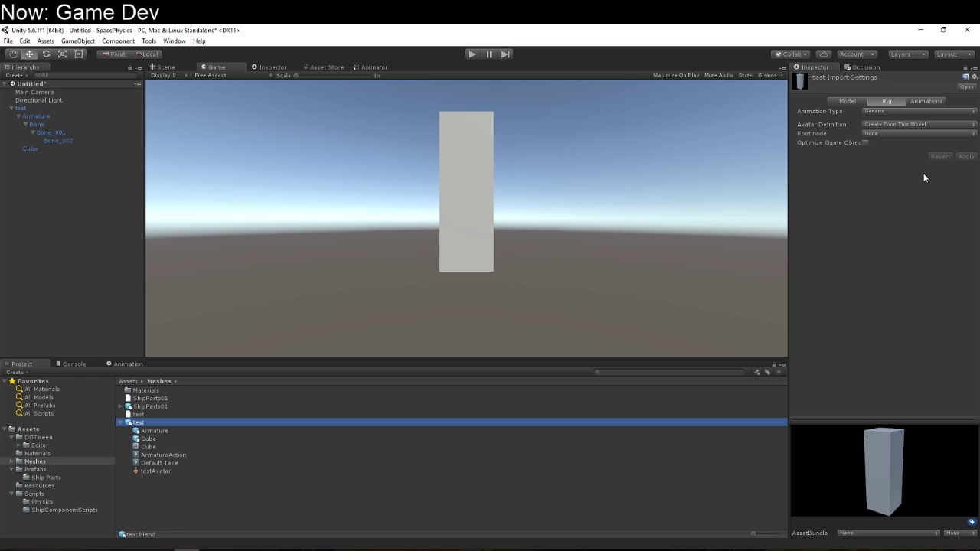
Create a New Animator Controller in Meshes and assign it to test's Animator Controller slot
right_click(235, 503)
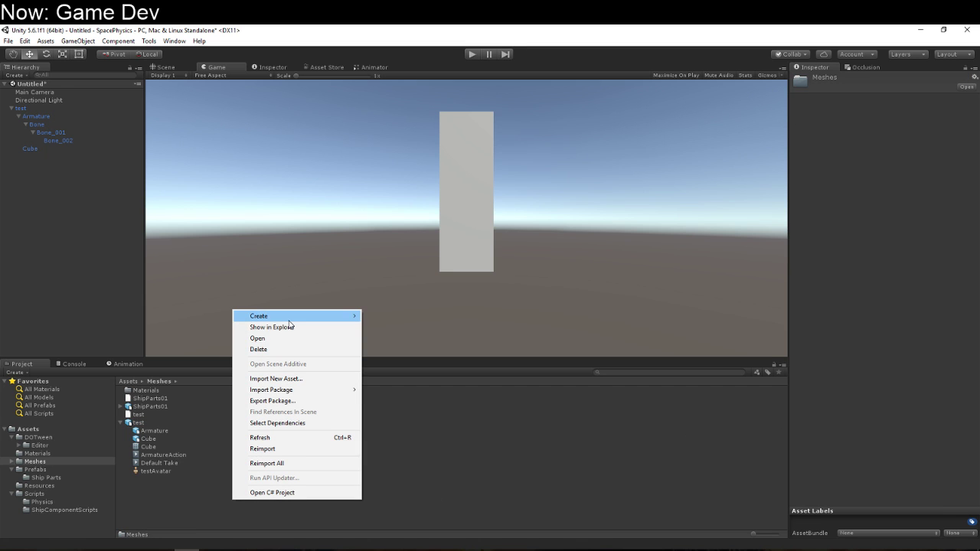
click(55, 108)
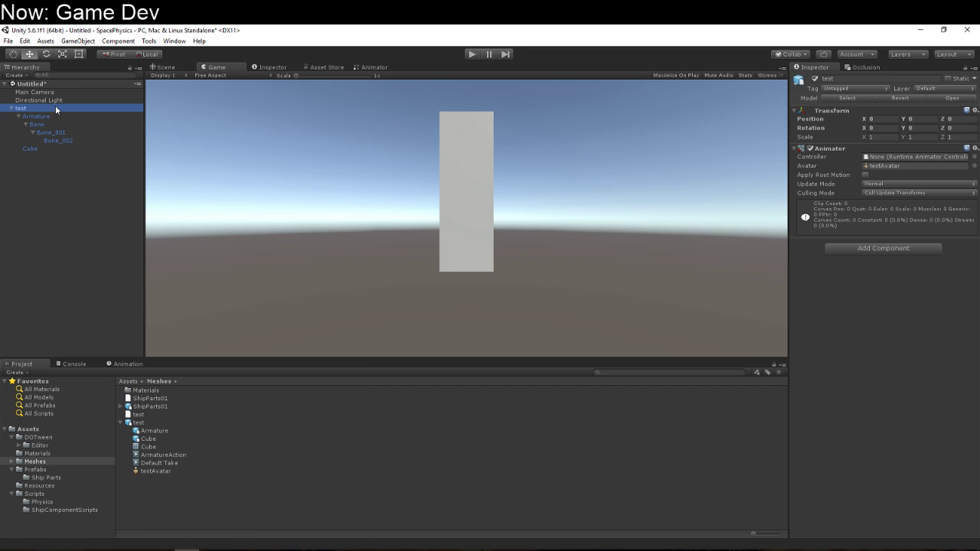
click(903, 158)
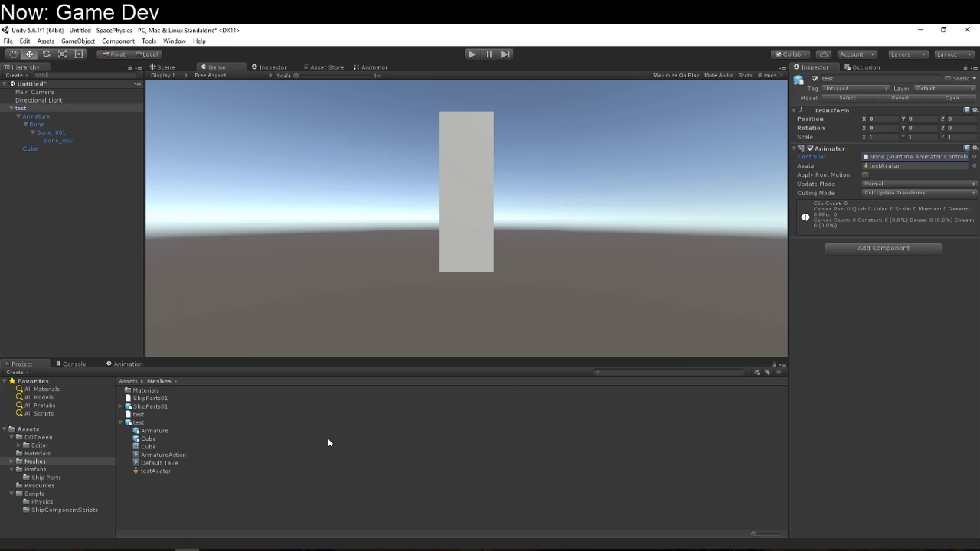
right_click(211, 496)
mouse_move(275, 312)
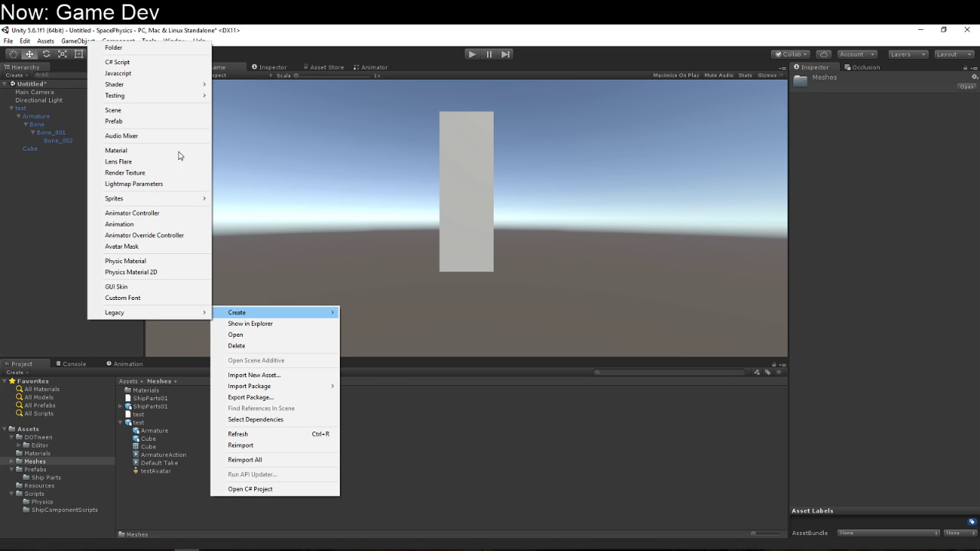
click(173, 214)
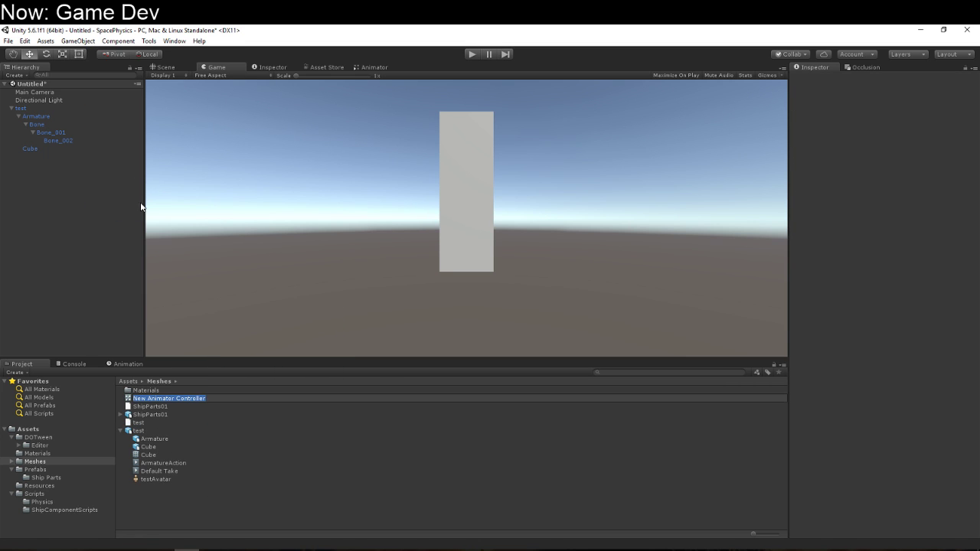
key(Return)
click(35, 109)
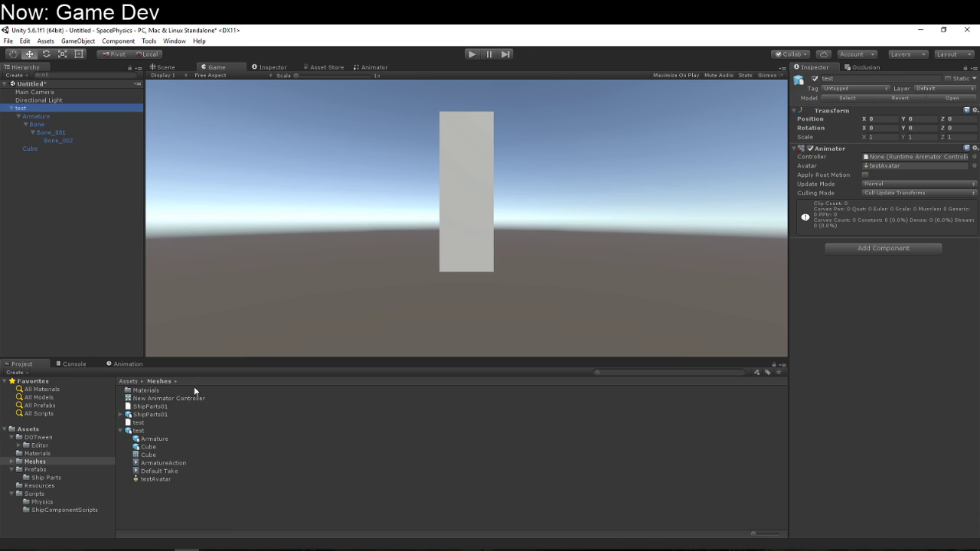
drag(168, 398, 887, 156)
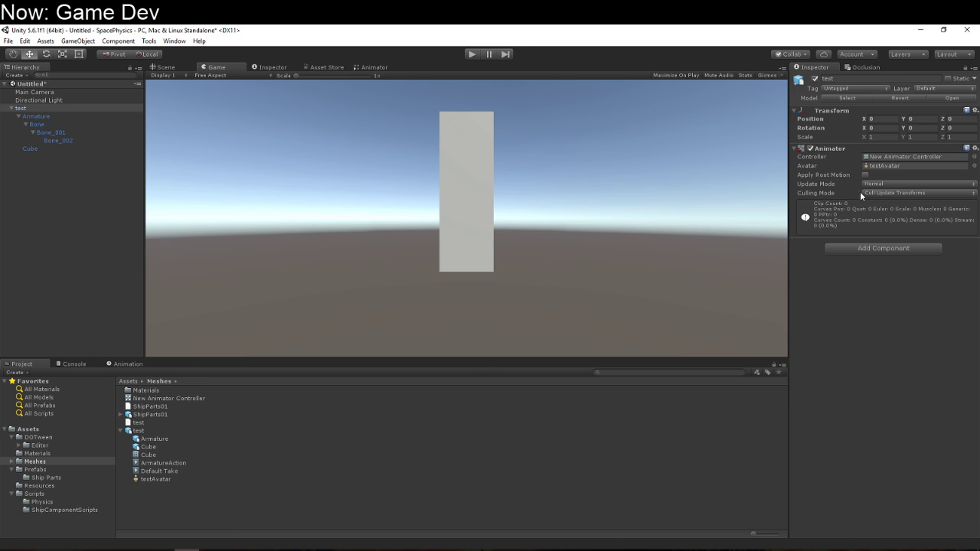
Add ArmatureAction to the controller graph as the default state and test it in Play mode
click(367, 67)
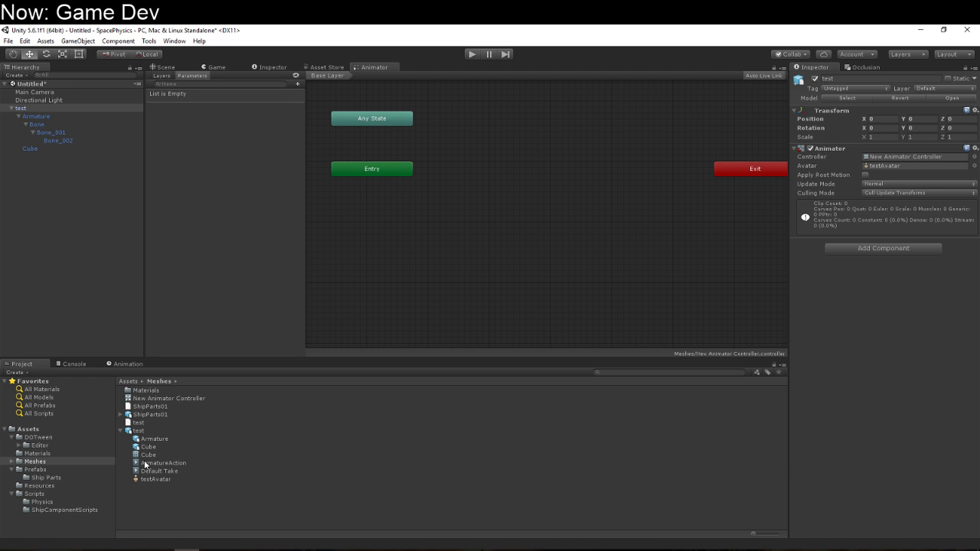
drag(148, 462, 507, 170)
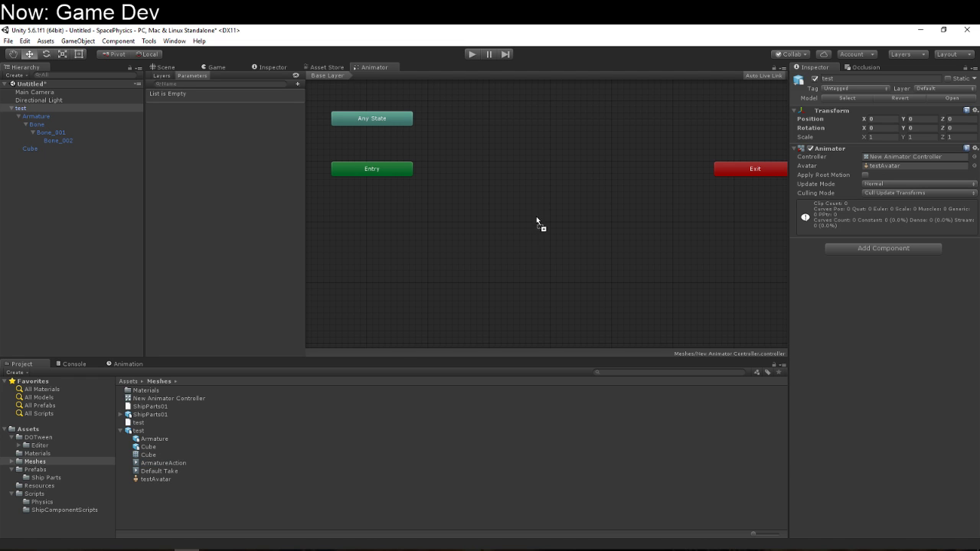
click(470, 54)
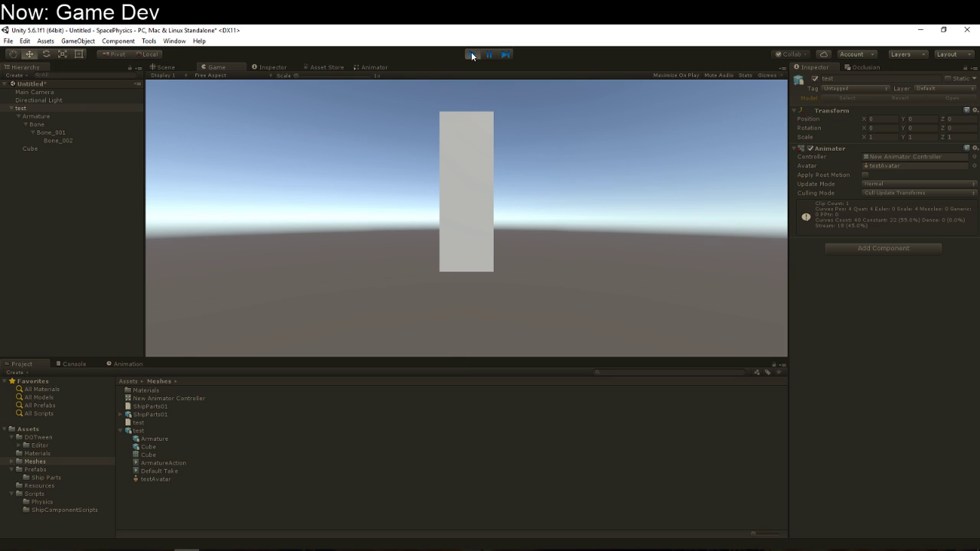
click(472, 55)
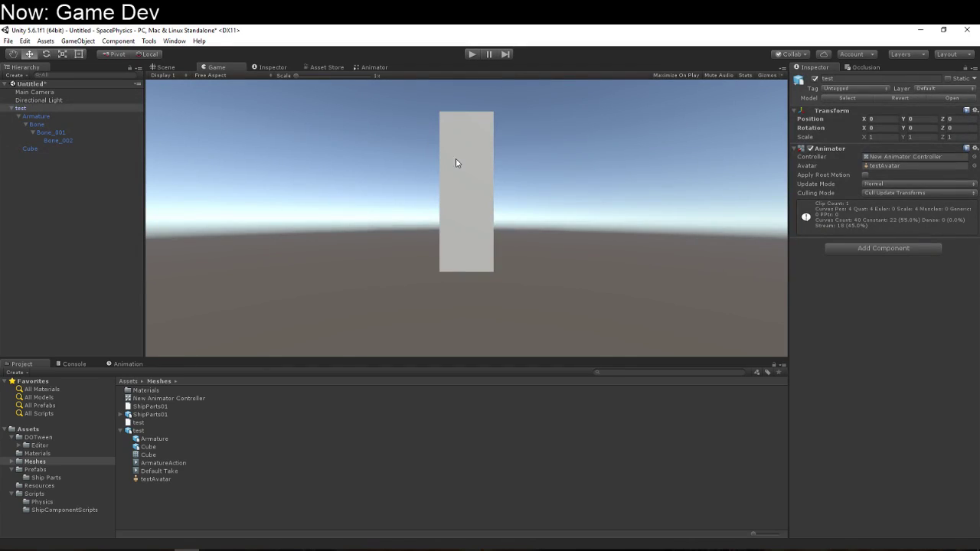
click(124, 363)
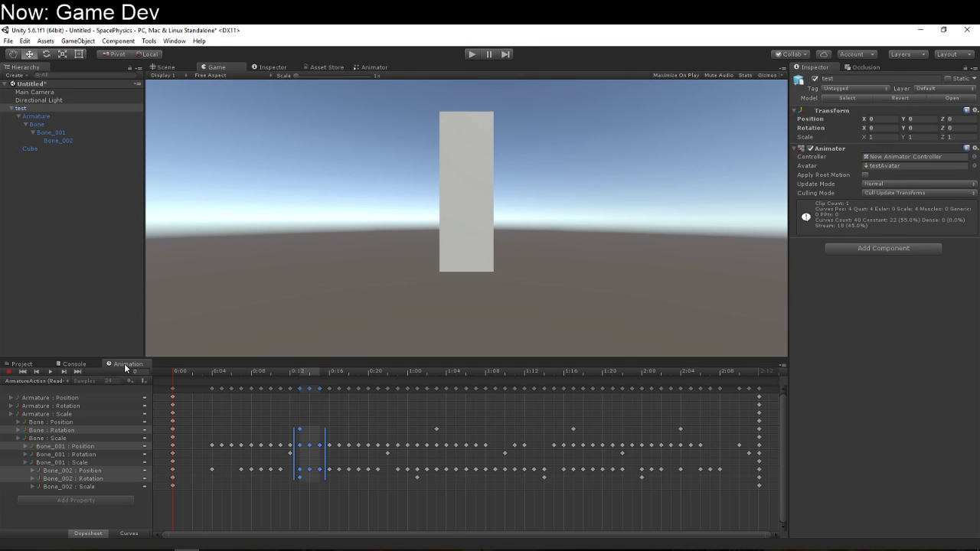
Play the game, scrub ArmatureAction's timeline, and select the Armature : Position track
click(382, 68)
click(225, 71)
key(ctrl+p)
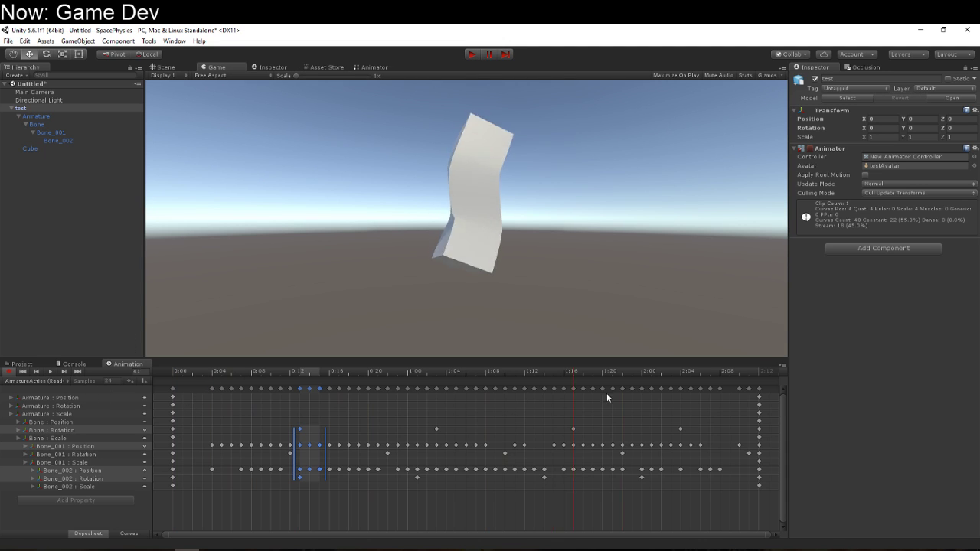
mouse_move(607, 395)
mouse_down()
mouse_move(737, 390)
mouse_move(192, 401)
mouse_move(458, 409)
mouse_up()
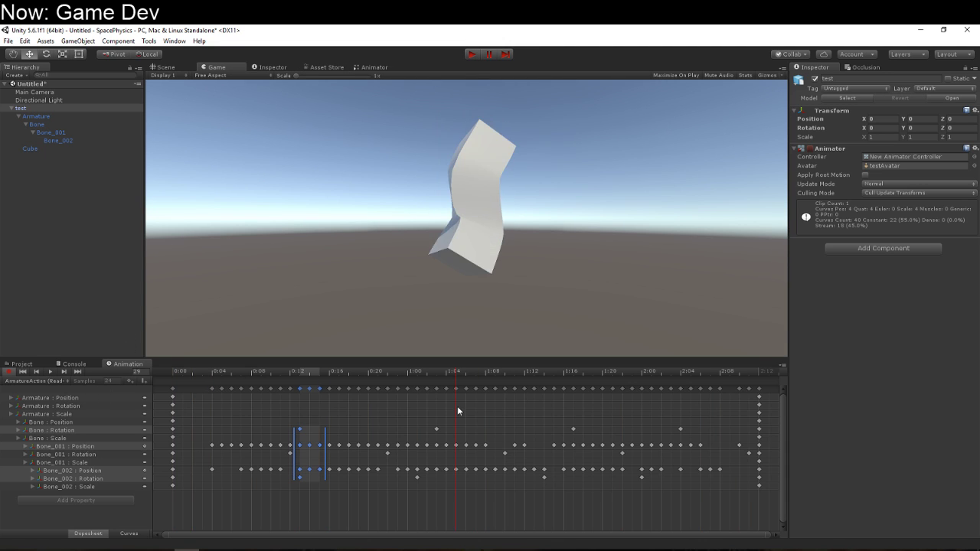
click(442, 421)
mouse_move(286, 371)
mouse_down()
mouse_move(185, 382)
mouse_move(707, 391)
mouse_move(152, 381)
mouse_move(595, 383)
mouse_move(384, 407)
mouse_up()
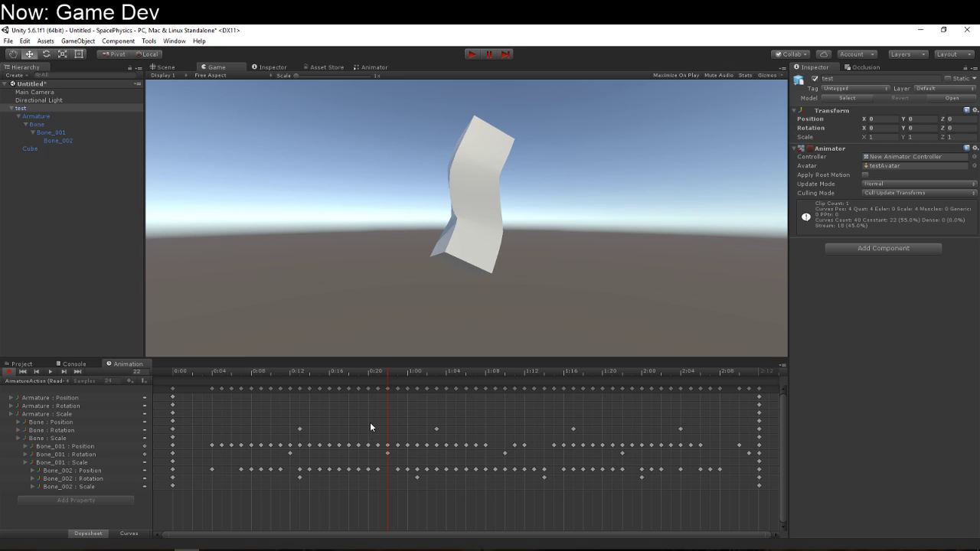
click(31, 399)
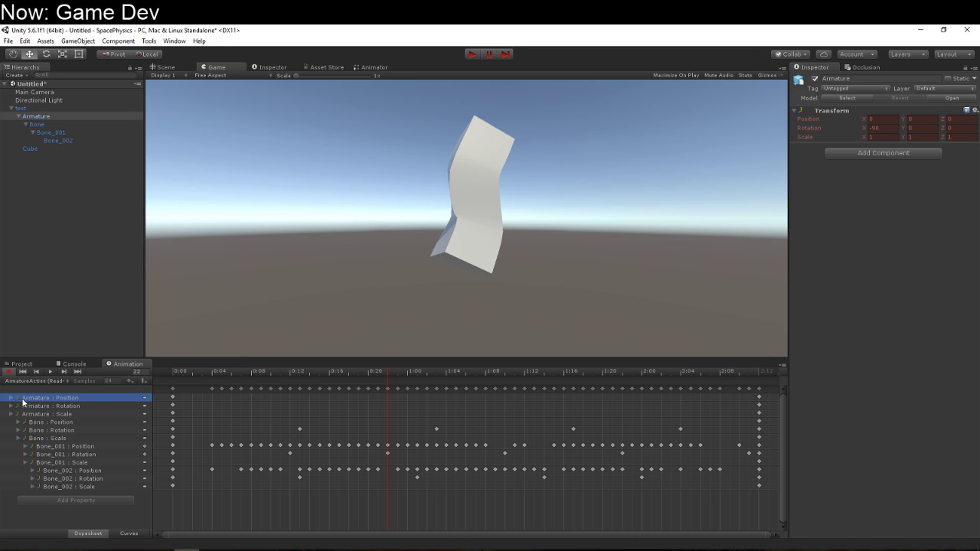
double_click(70, 399)
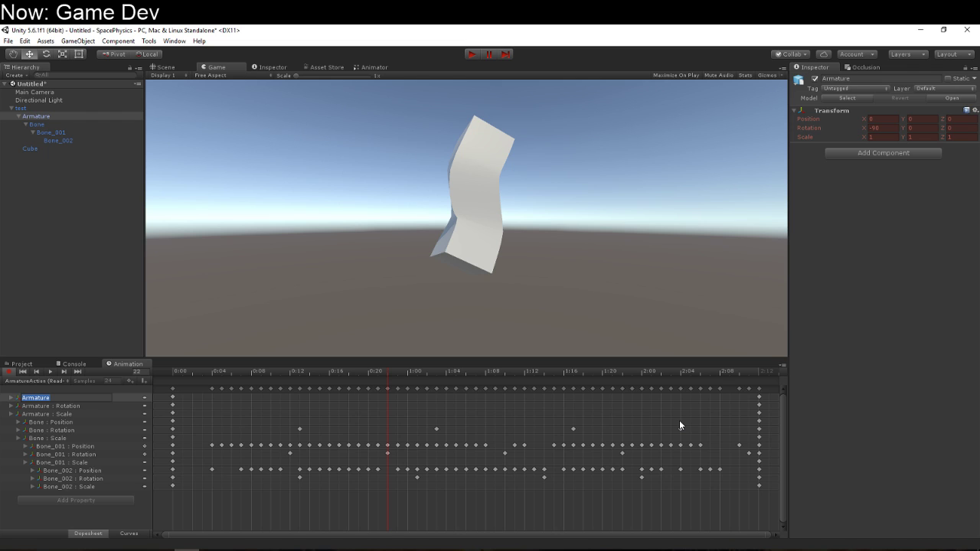
Rename Bone_002 in the Hierarchy to Smerble
click(122, 518)
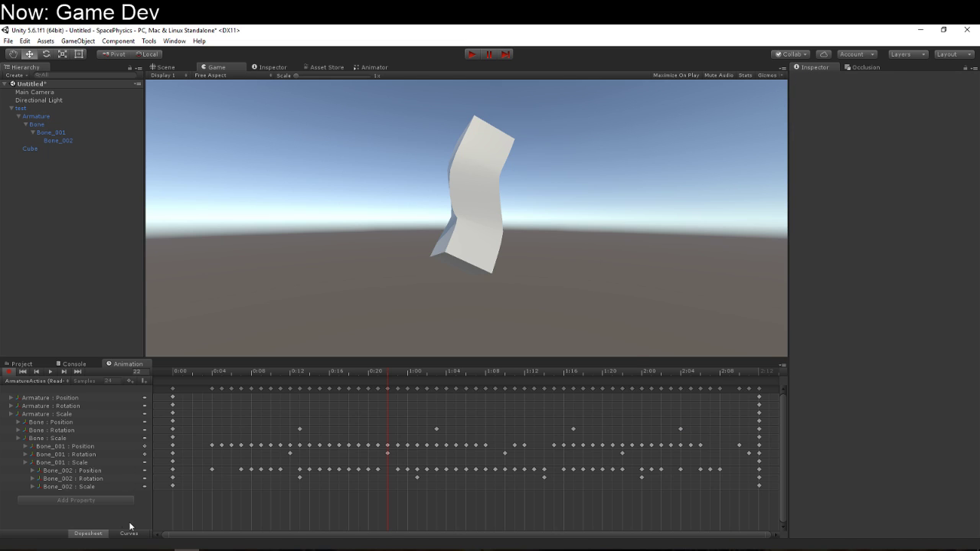
drag(154, 386, 186, 387)
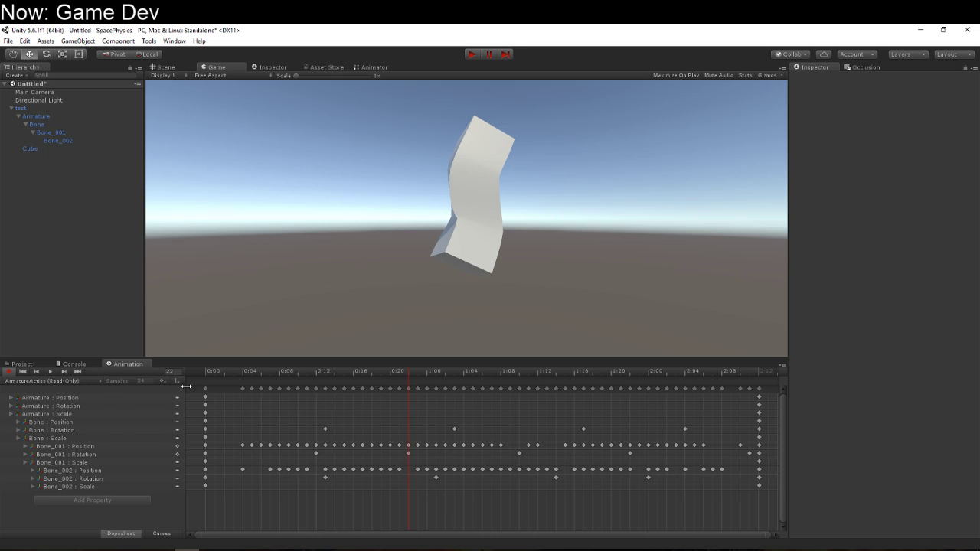
click(241, 390)
click(205, 389)
click(61, 140)
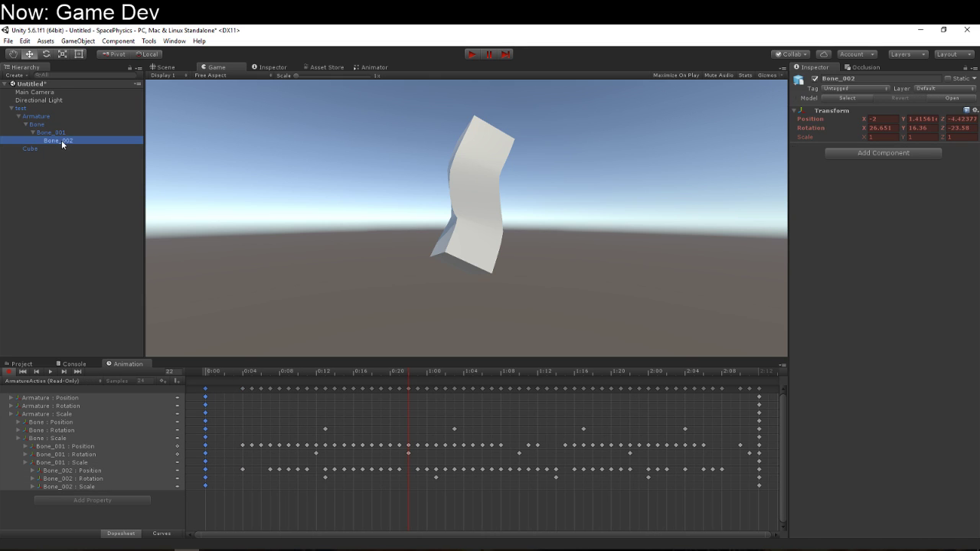
click(68, 141)
text(me)
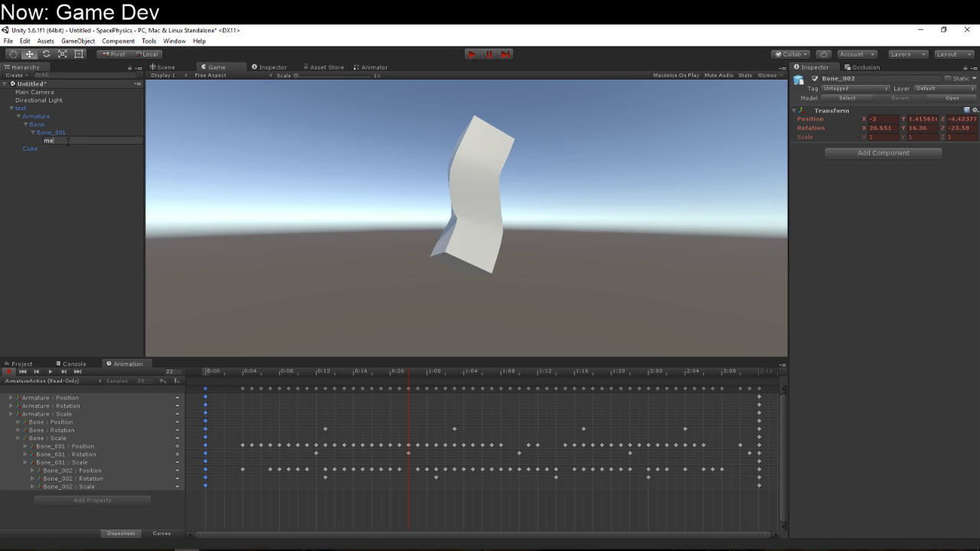
text(rble)
key(Return)
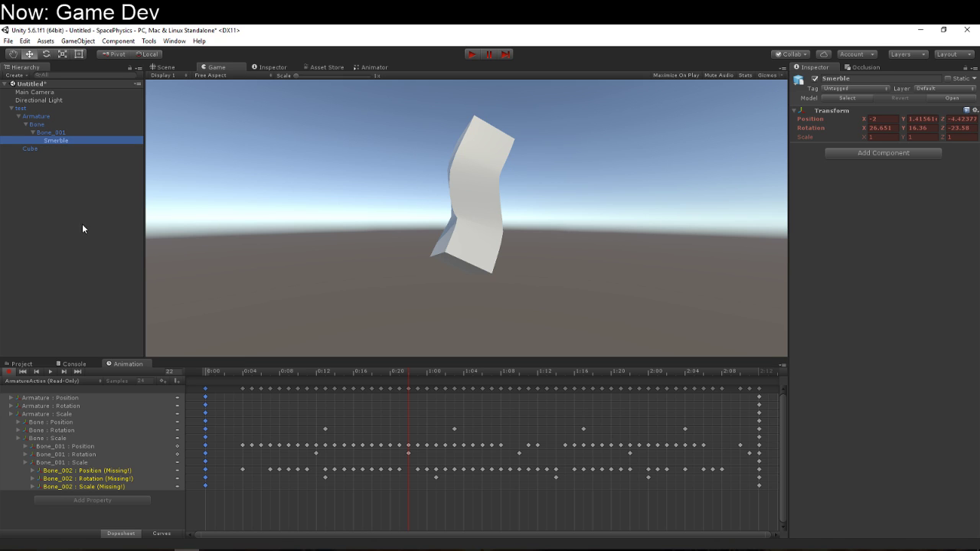
Play the scene to see the column stay straight, then stop and select Bone_001
click(99, 479)
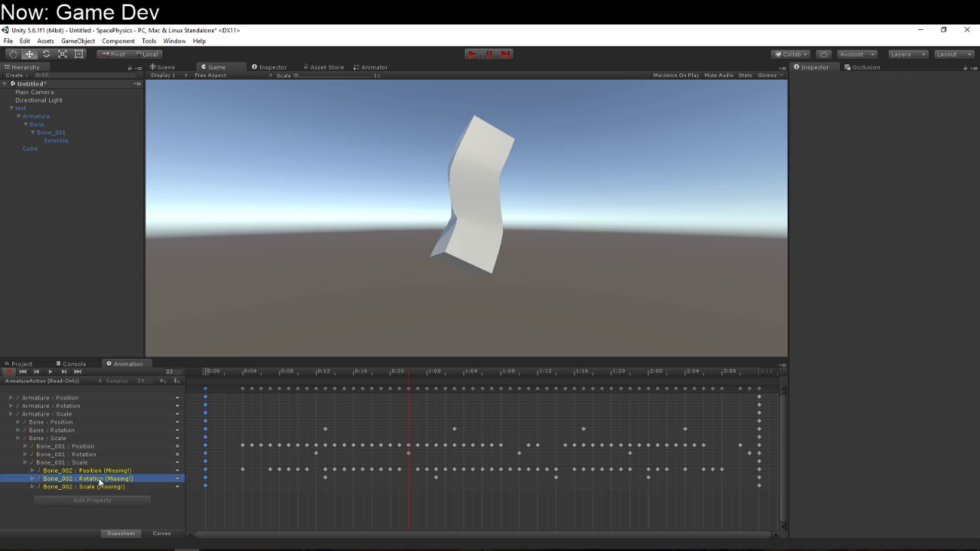
click(472, 55)
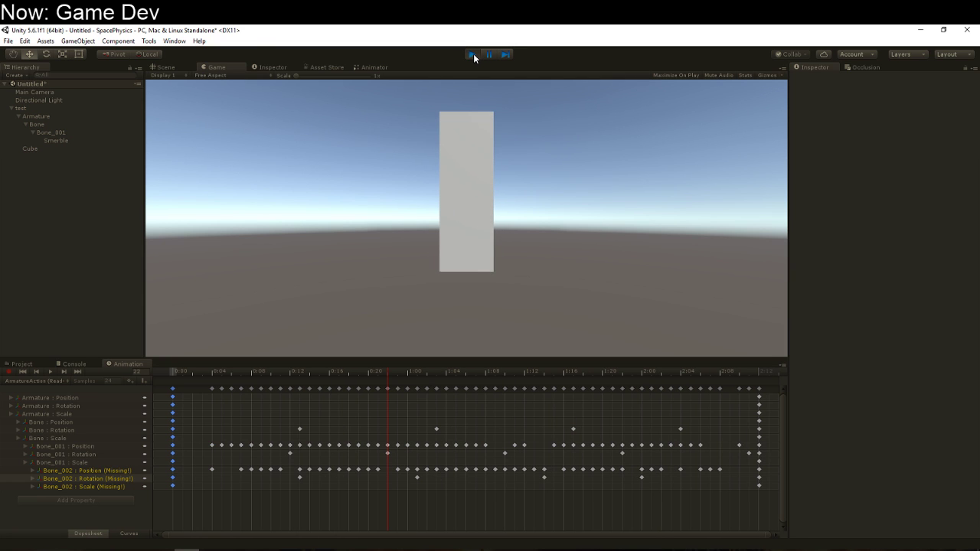
click(473, 55)
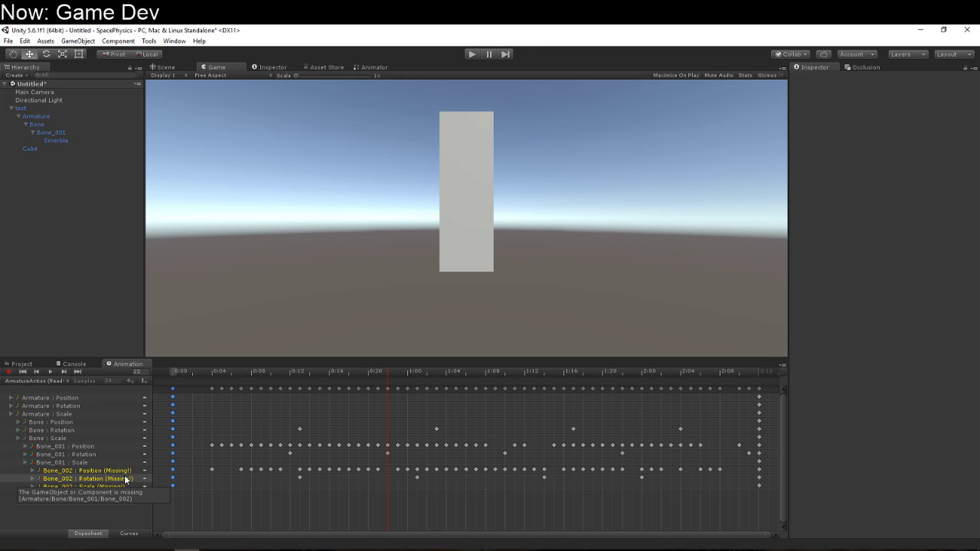
click(241, 445)
mouse_move(368, 441)
mouse_down()
mouse_move(309, 456)
mouse_move(381, 448)
mouse_up()
click(420, 450)
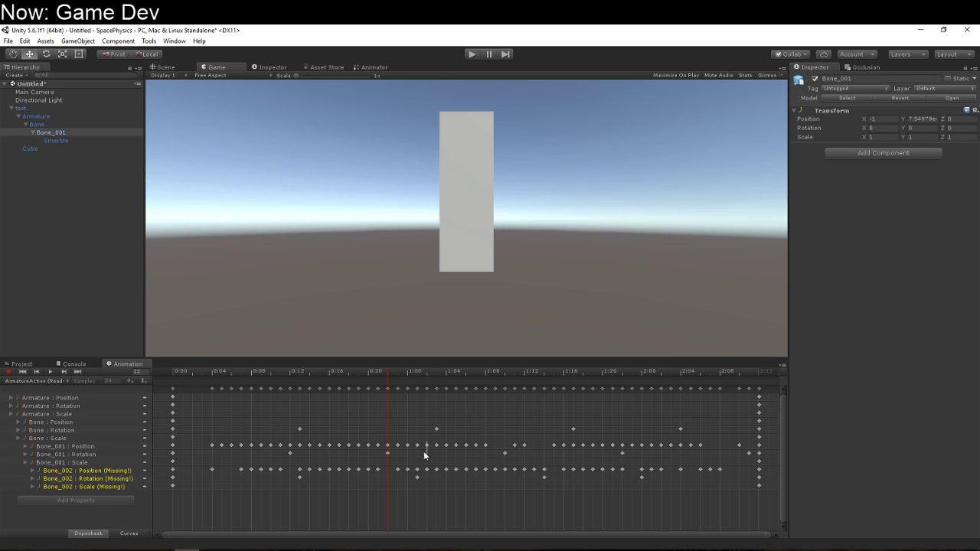
click(426, 446)
click(320, 445)
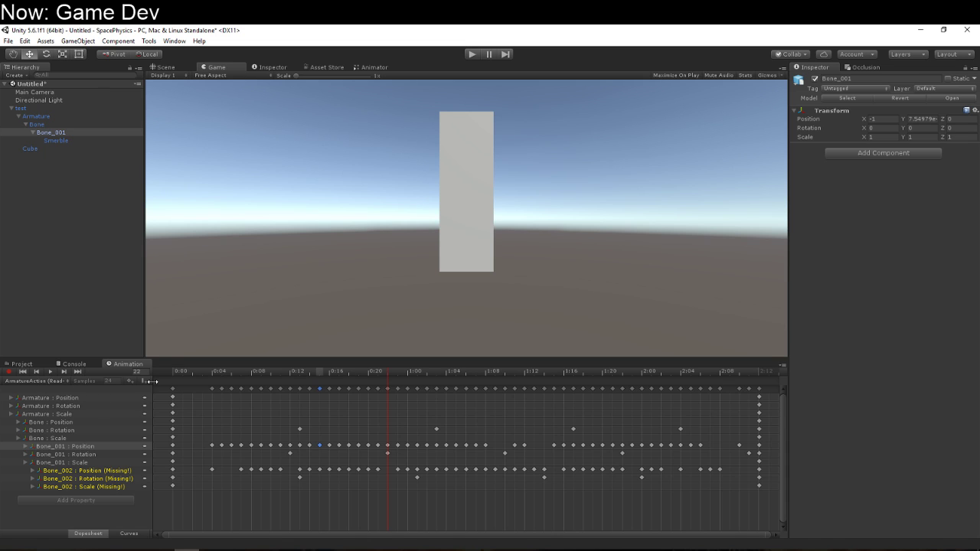
drag(153, 387, 199, 387)
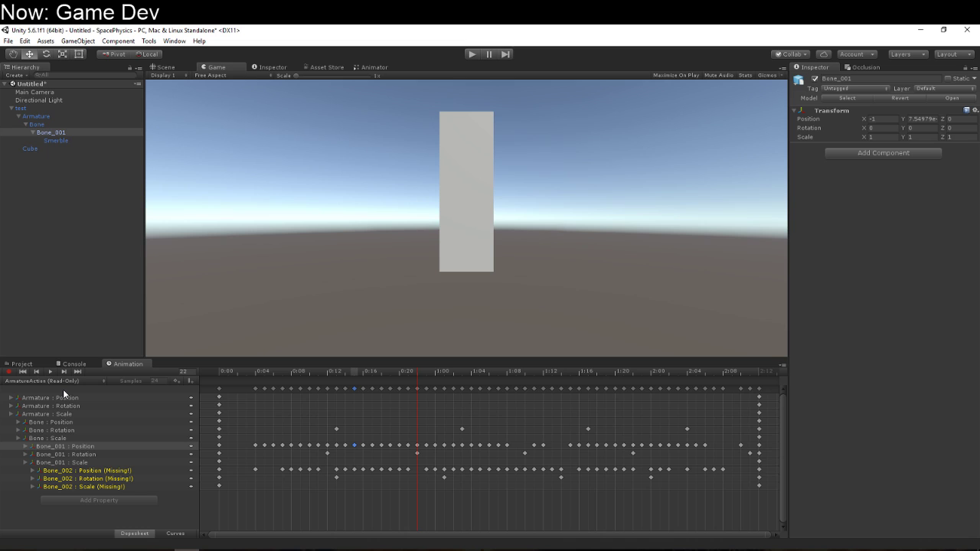
click(23, 363)
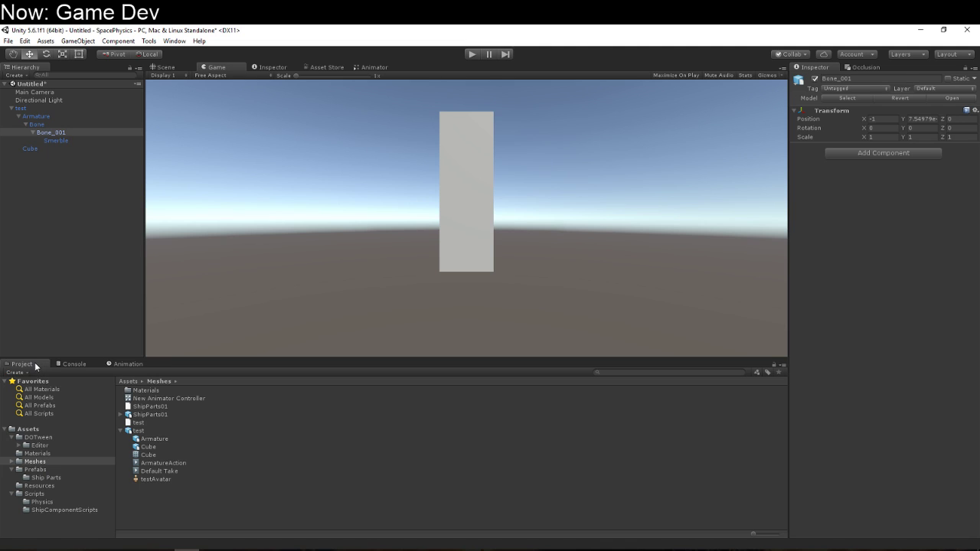
Rename the duplicated ArmatureAction clip to 'Editable Animation'
click(158, 463)
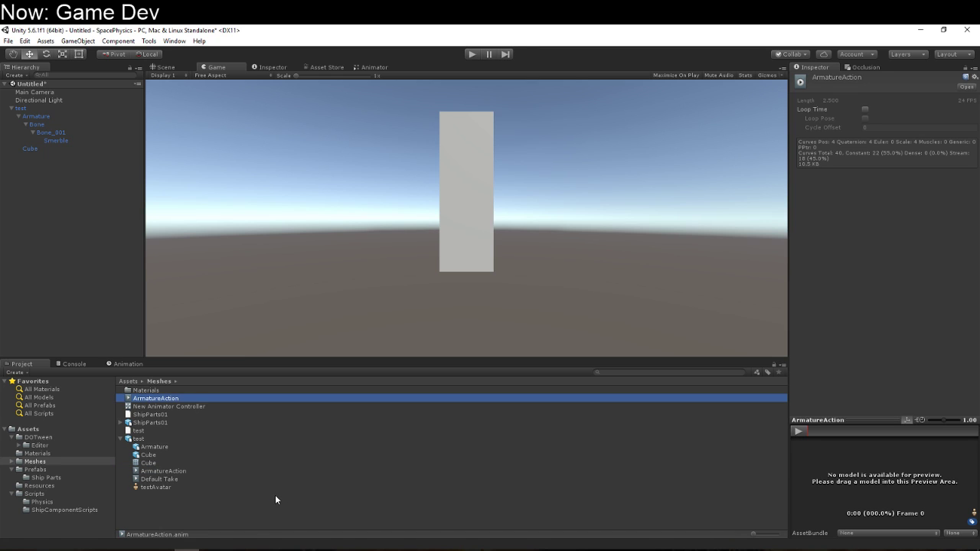
click(196, 397)
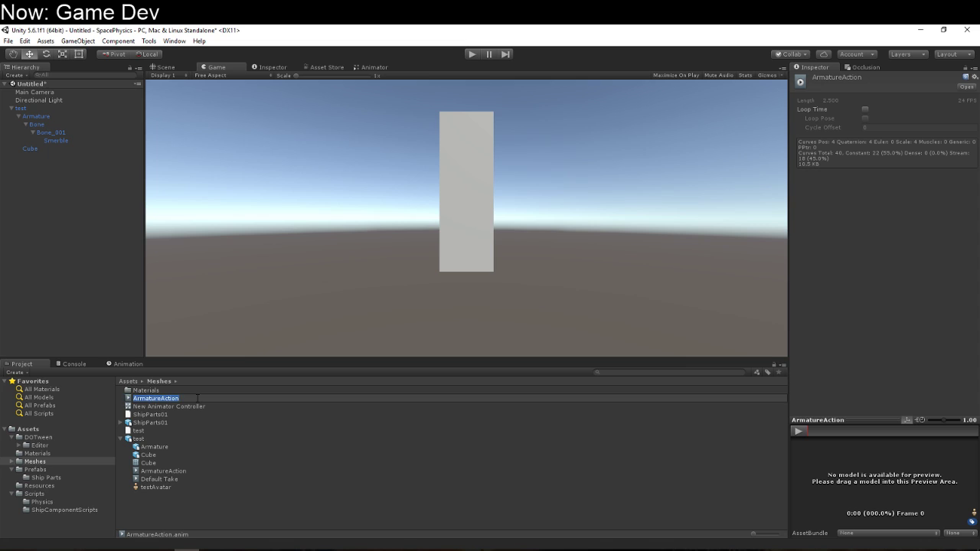
text(Editabl)
text(e Animation)
key(Return)
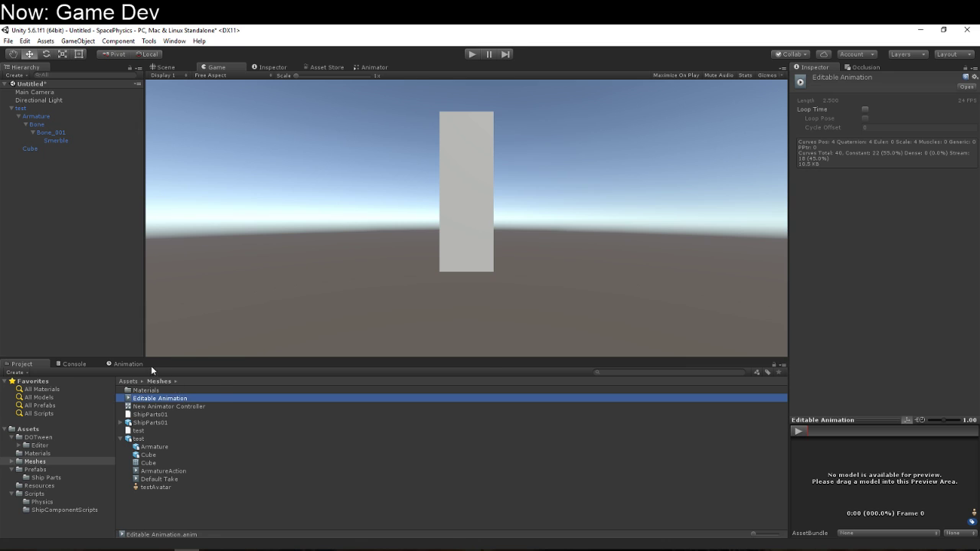
Delete an early keyframe column from the clip in the Animation window
click(144, 363)
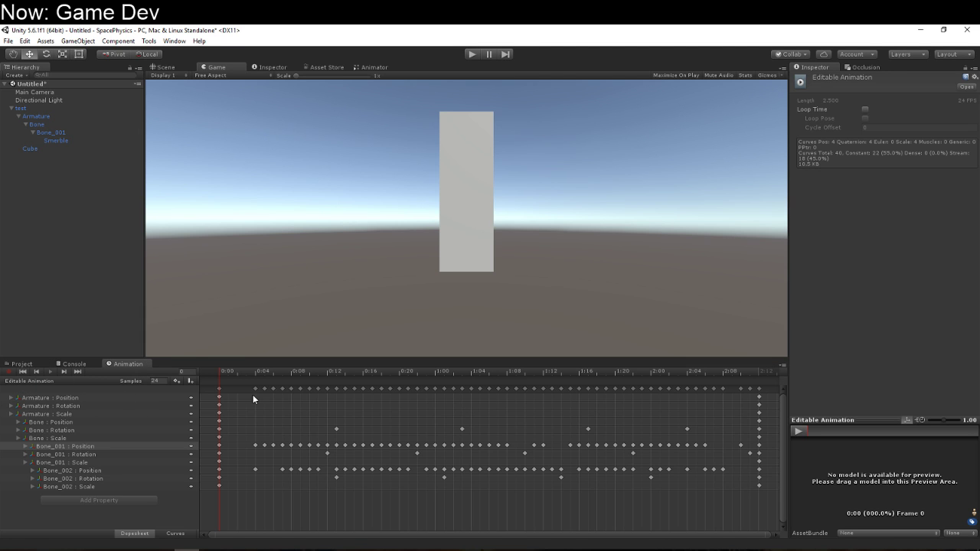
drag(271, 389, 285, 388)
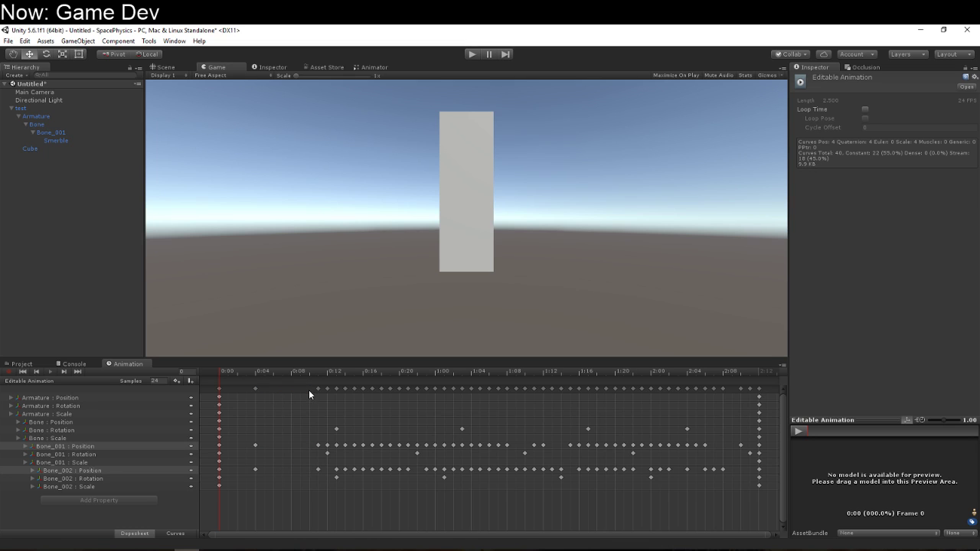
key(Delete)
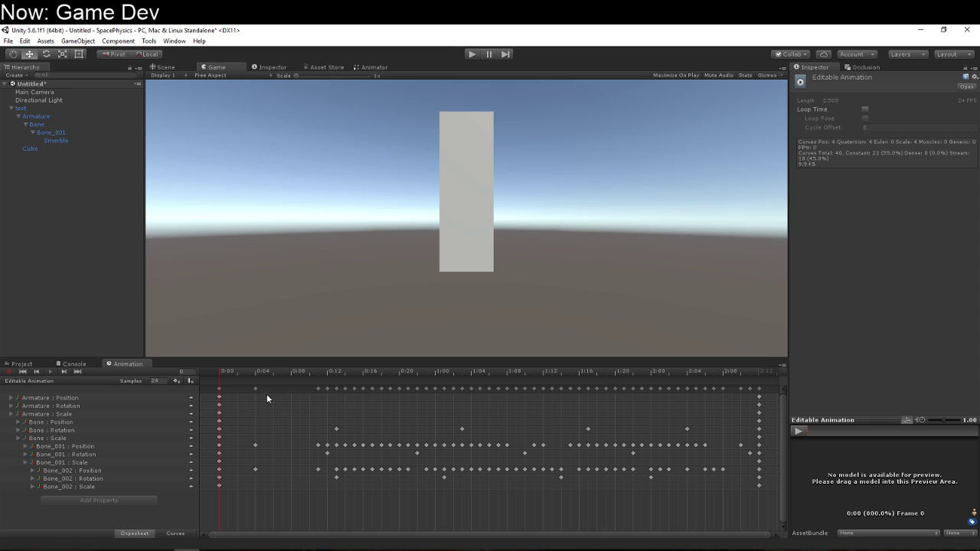
click(57, 110)
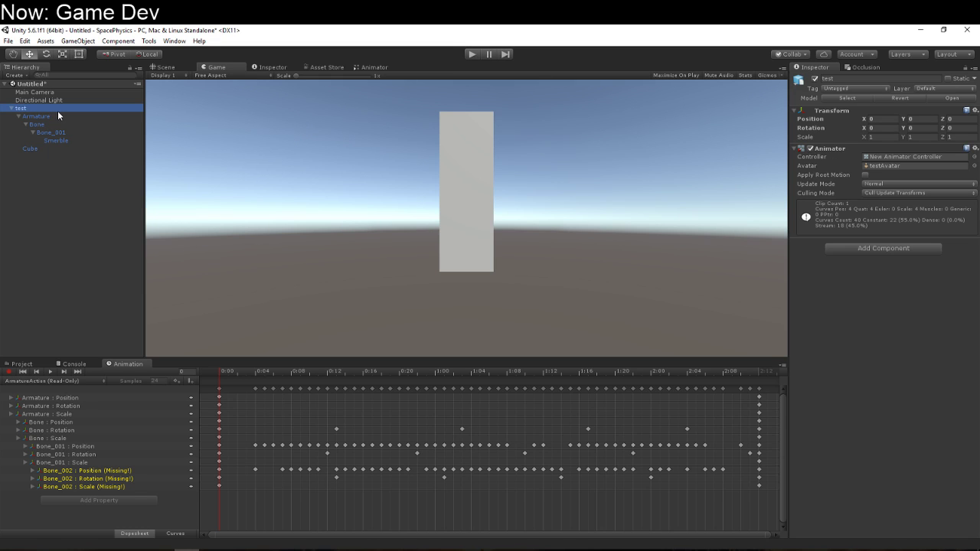
click(46, 380)
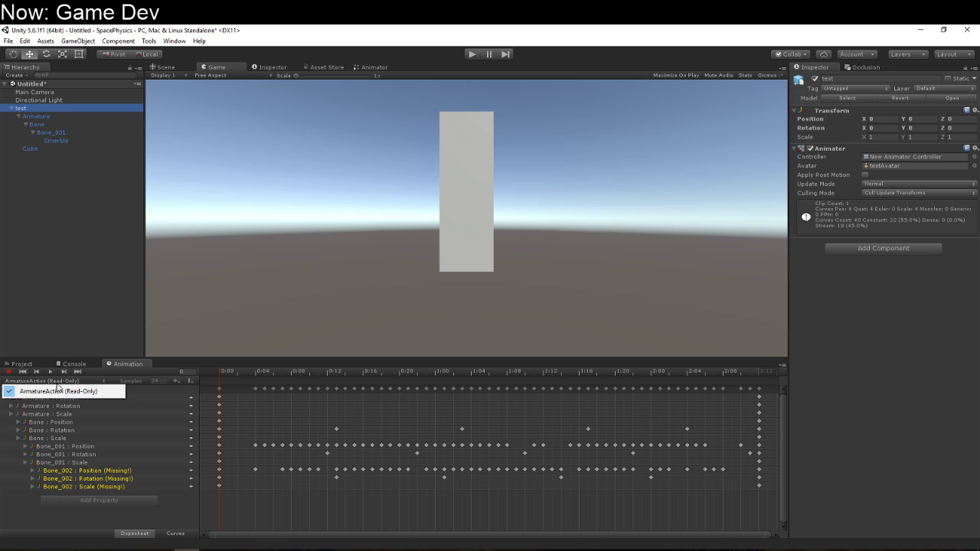
click(81, 506)
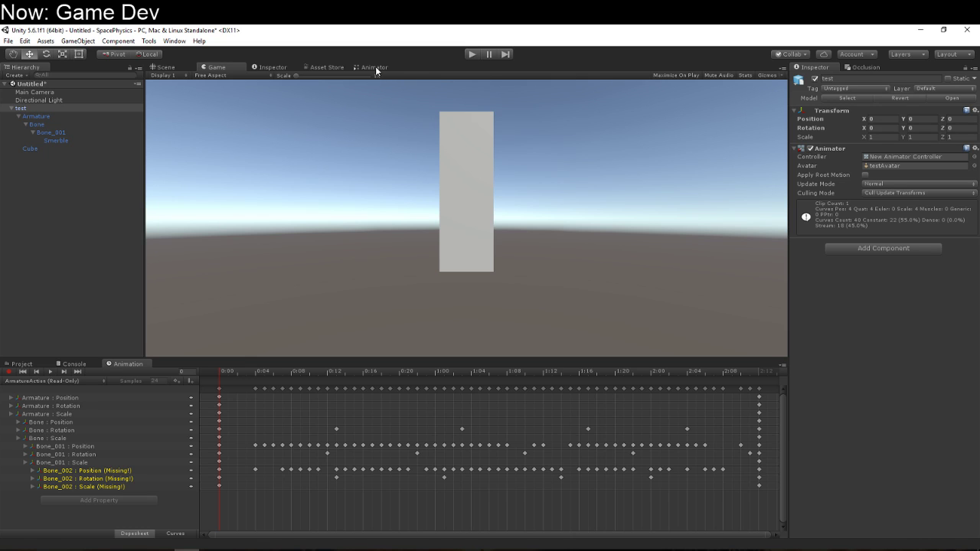
click(61, 380)
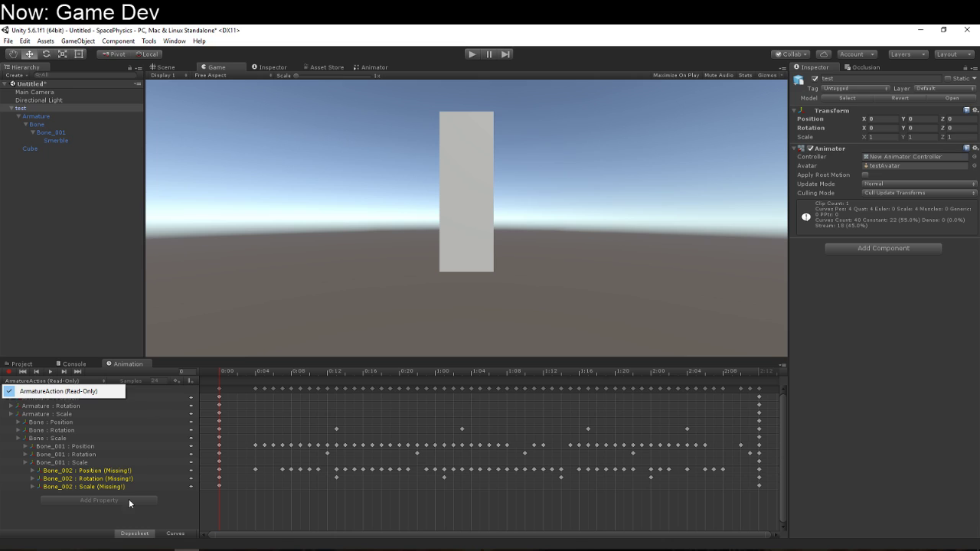
click(130, 522)
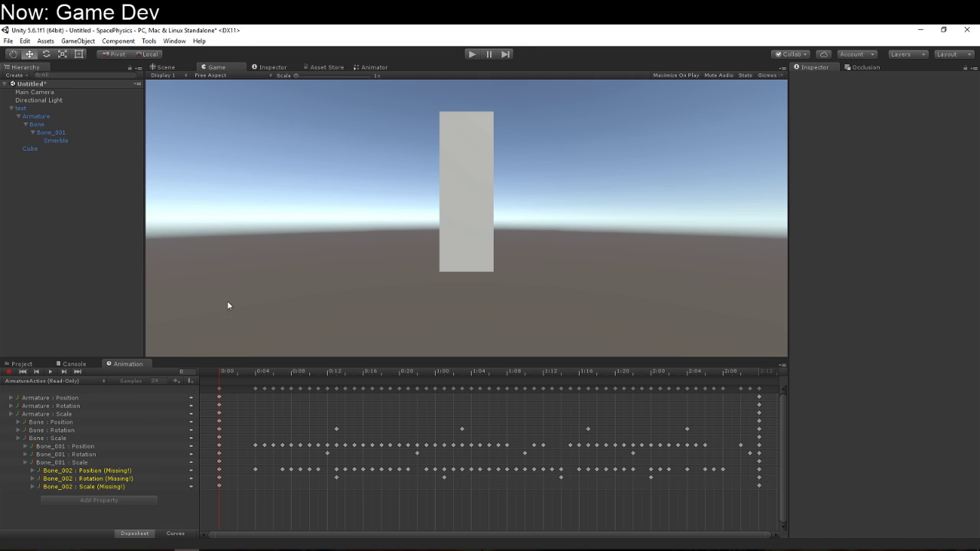
Add Editable Animation to the Animator graph and set it as the layer default state
click(374, 67)
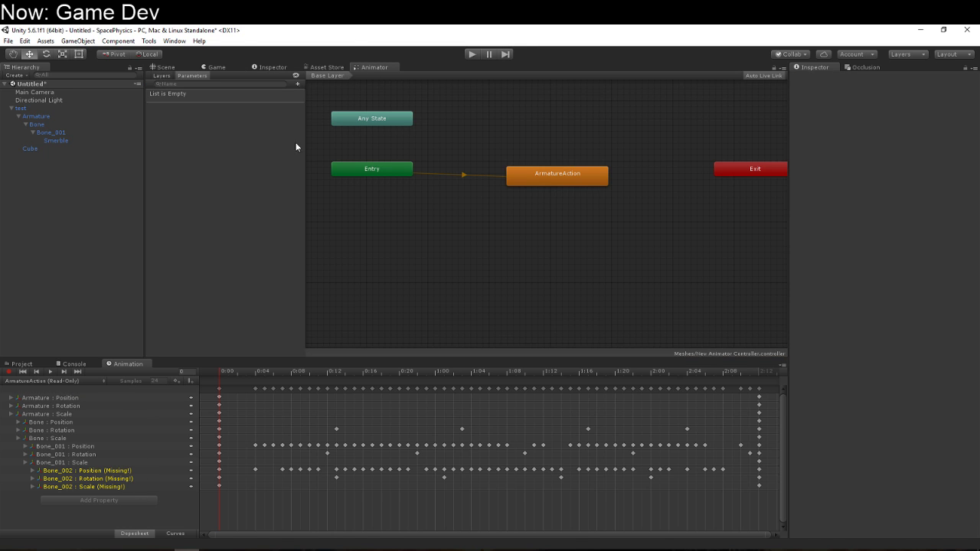
click(23, 364)
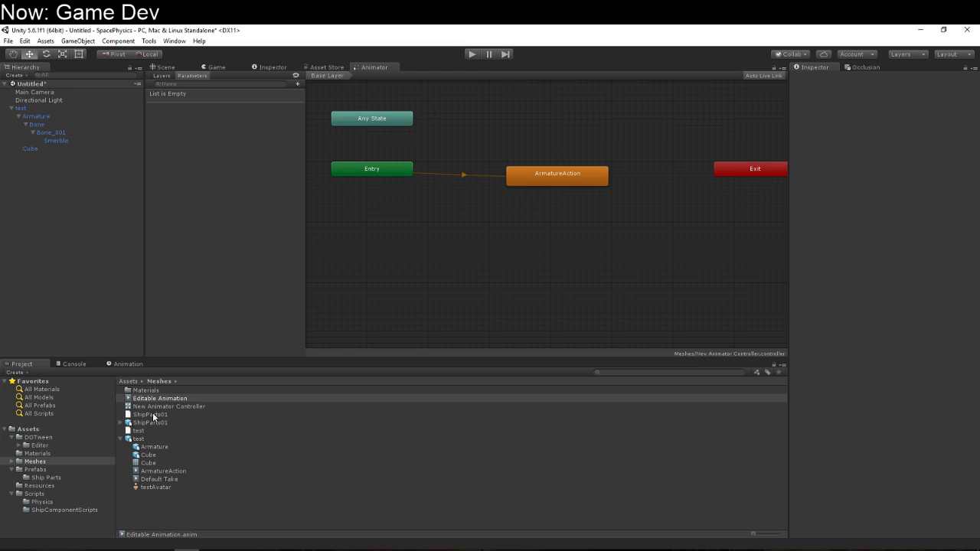
mouse_move(157, 398)
mouse_down()
mouse_move(494, 260)
mouse_move(511, 211)
mouse_up()
right_click(536, 221)
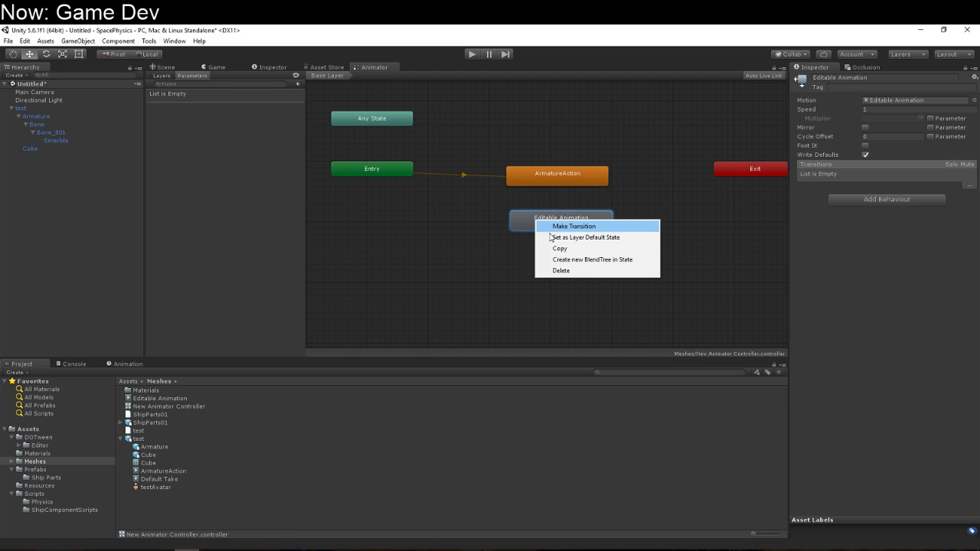
click(556, 238)
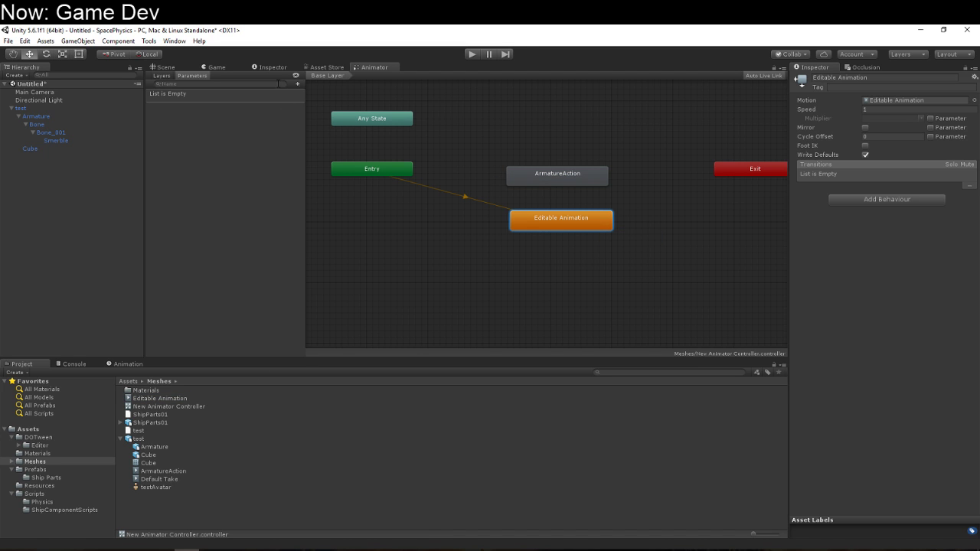
Choose Editable Animation as the test object's clip in the Animation window
click(127, 363)
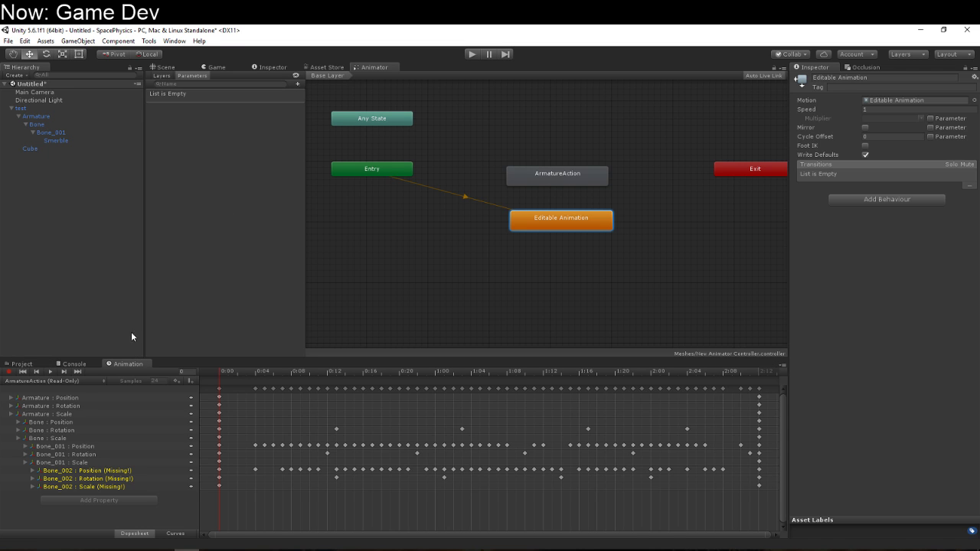
click(48, 107)
click(72, 381)
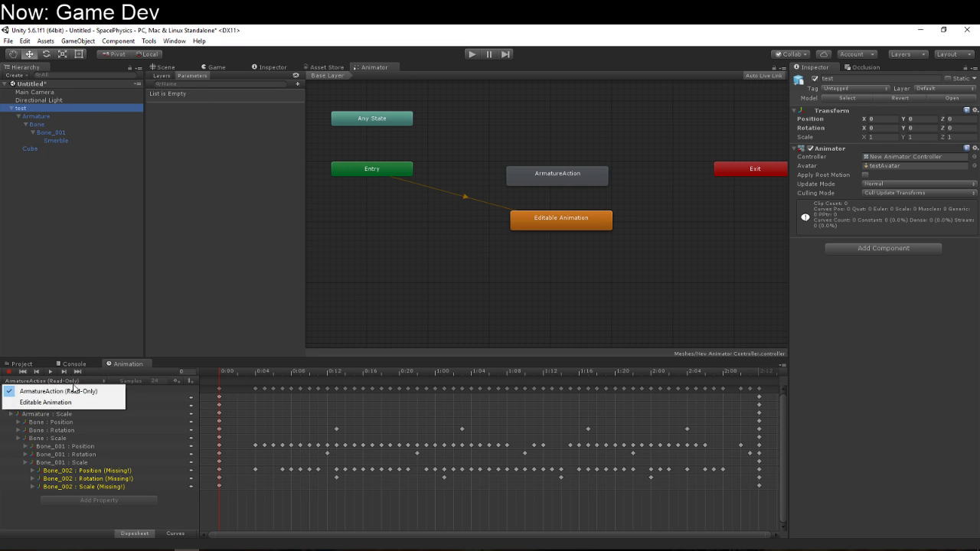
click(75, 398)
click(80, 382)
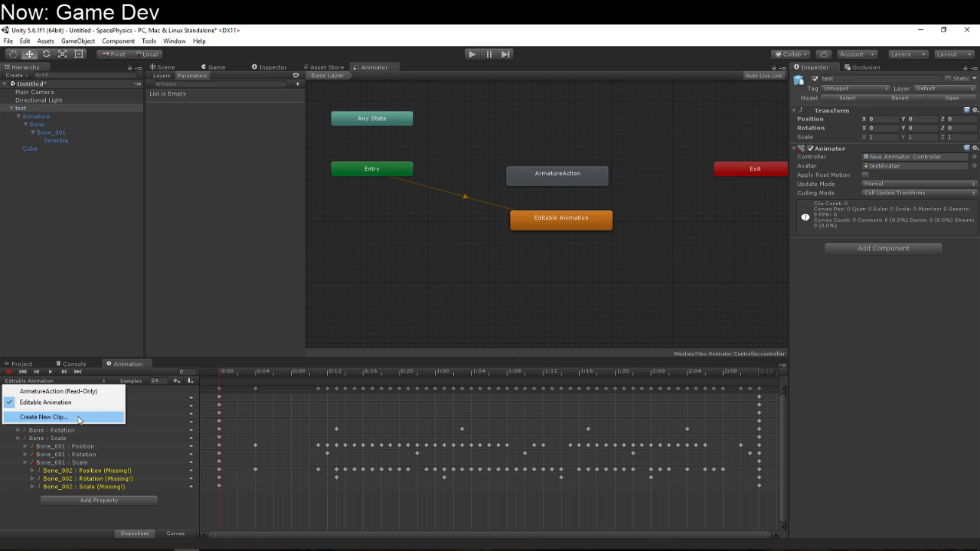
click(84, 404)
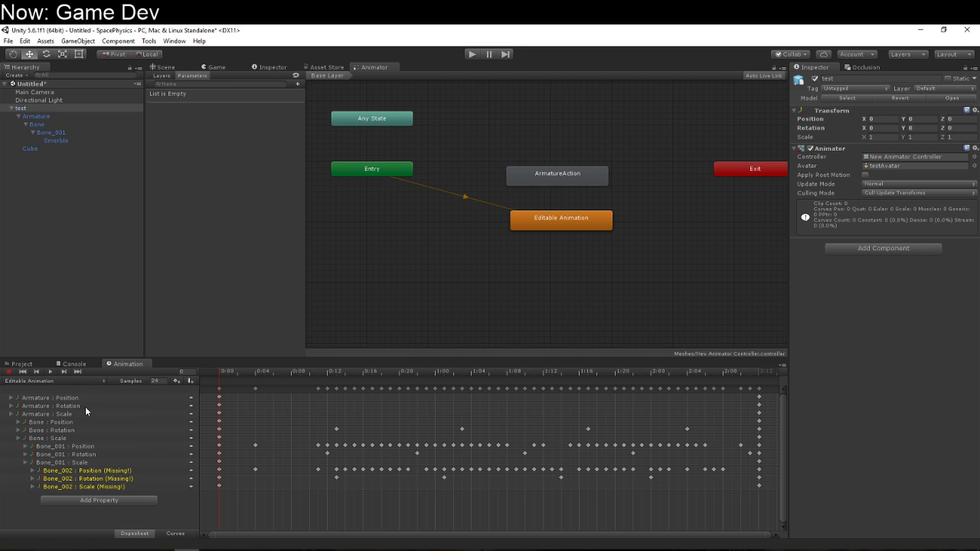
Retarget the missing Bone_002 position track to Smerble
click(182, 67)
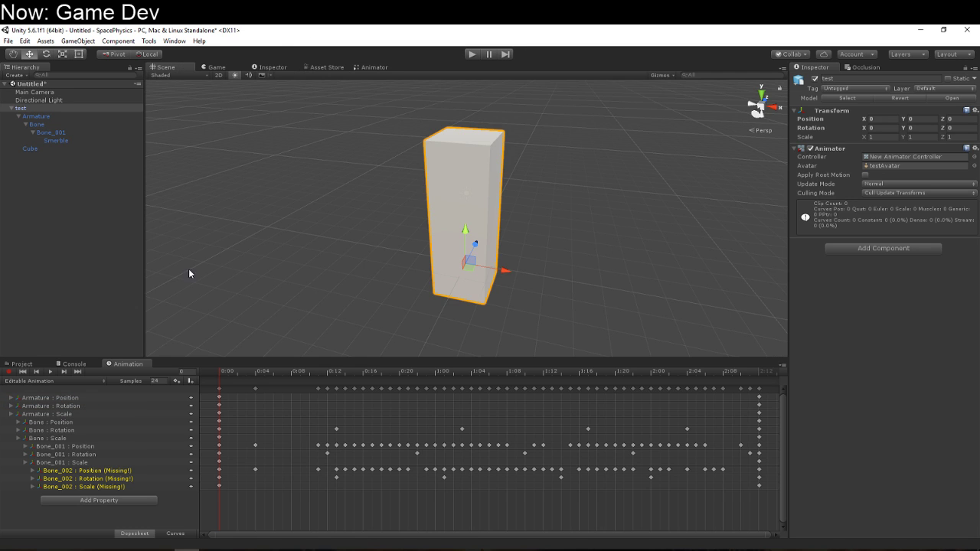
click(87, 472)
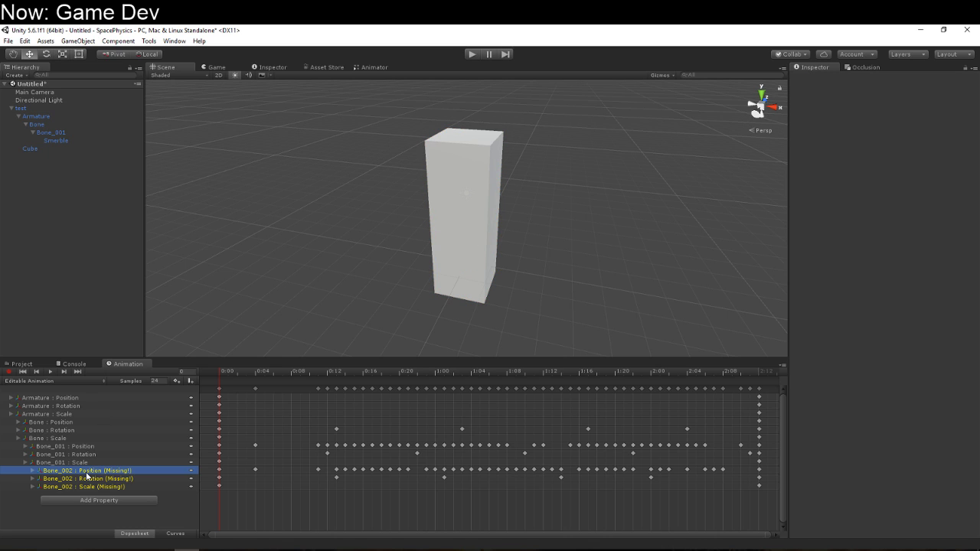
click(86, 473)
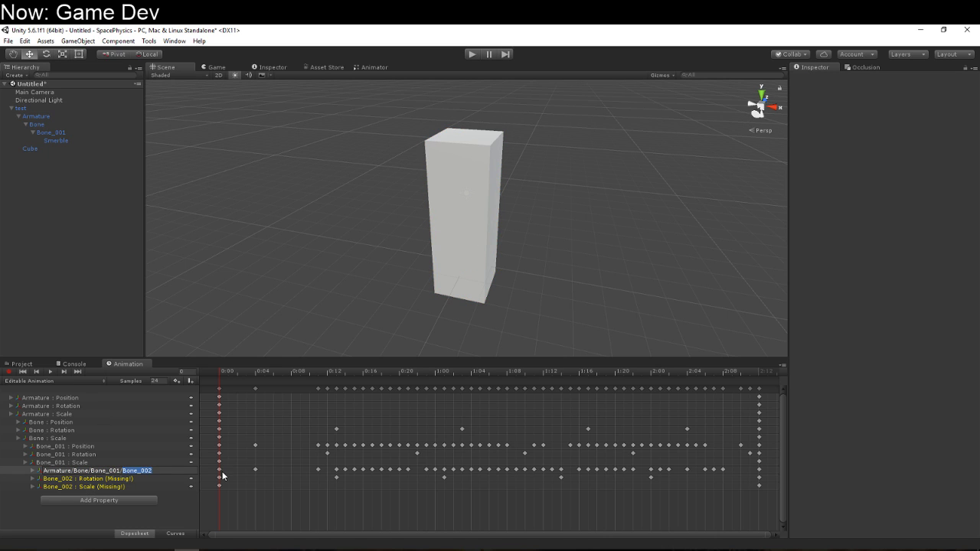
text(Smerble)
key(Return)
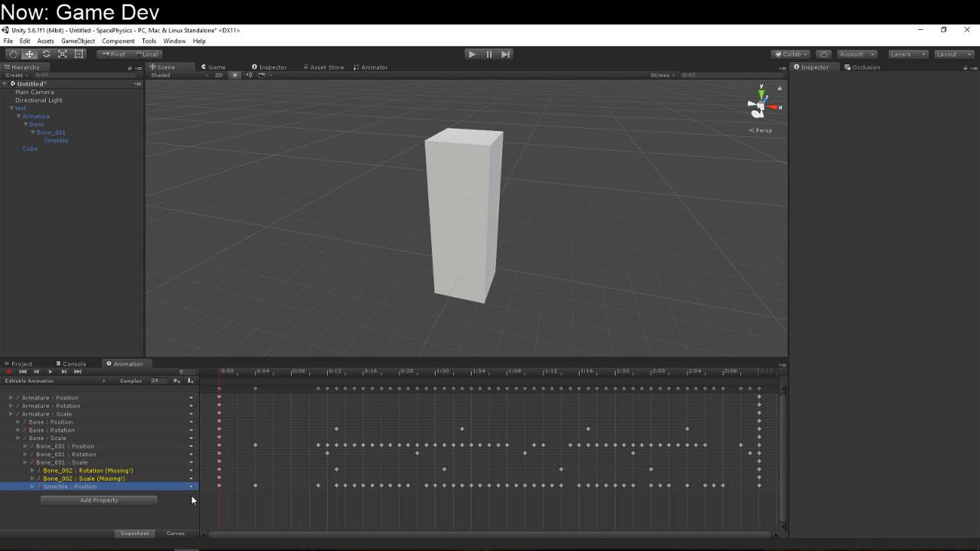
Retarget the Bone_002 rotation track's path to Smerble
click(116, 471)
click(116, 470)
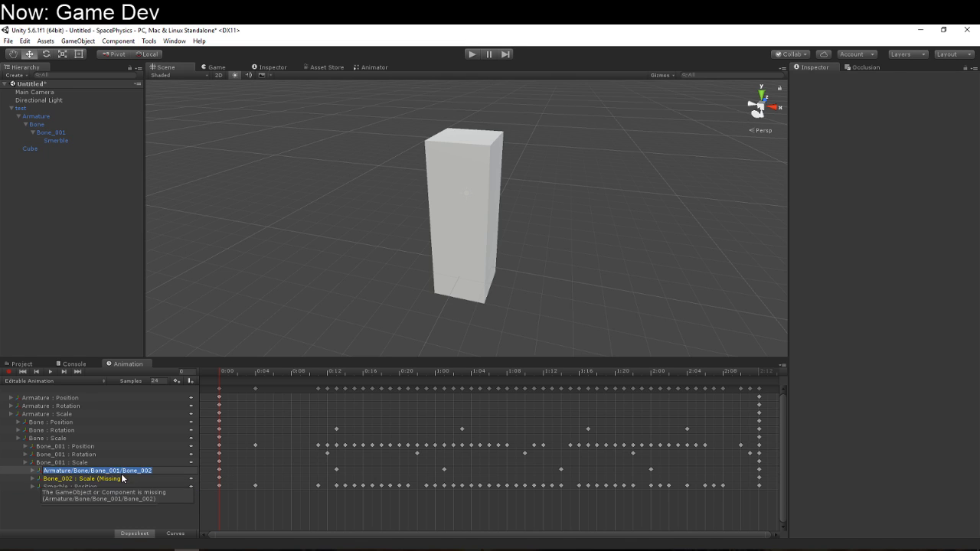
key(End)
key(BackSpace)
key(BackSpace)
key(BackSpace)
text(Smerble)
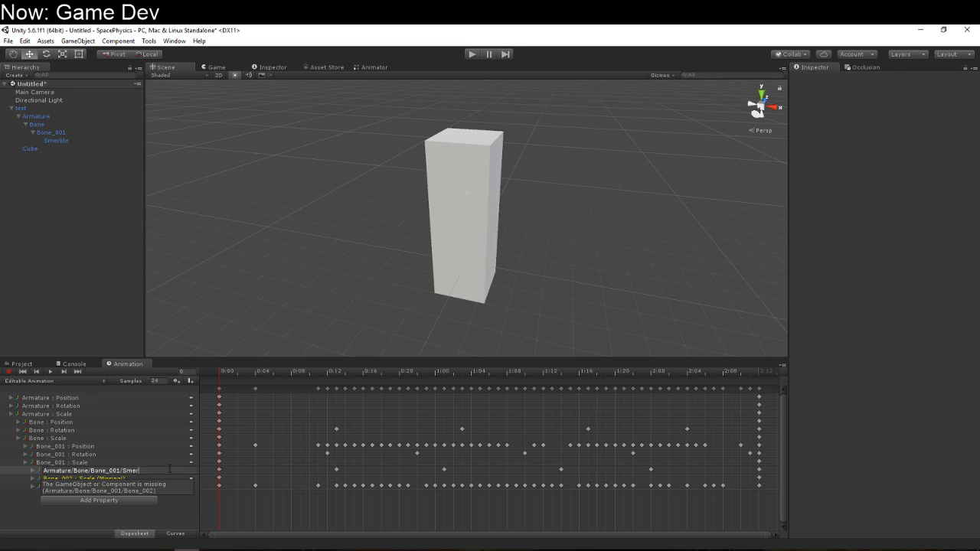
key(Return)
Retarget the Bone_002 scale track's path to Smerble
click(146, 470)
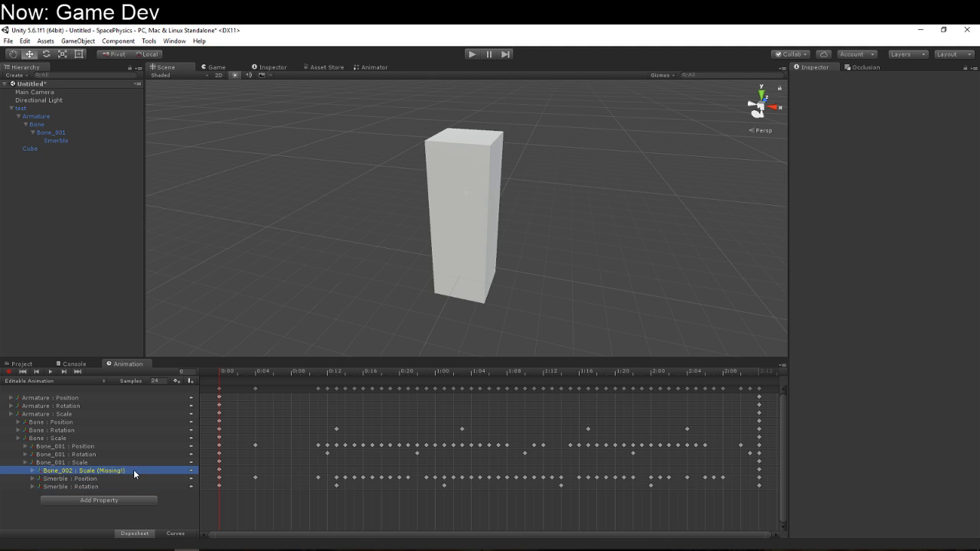
click(80, 471)
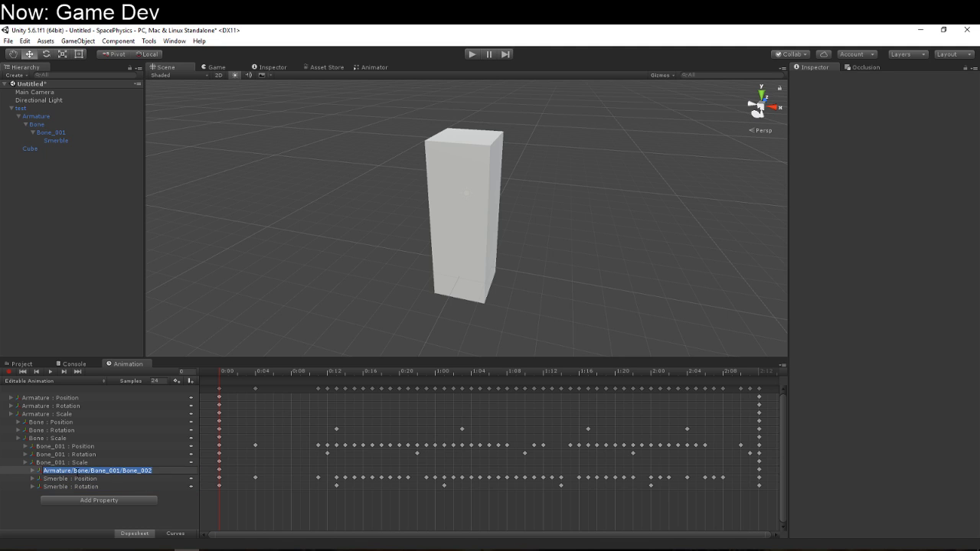
click(123, 470)
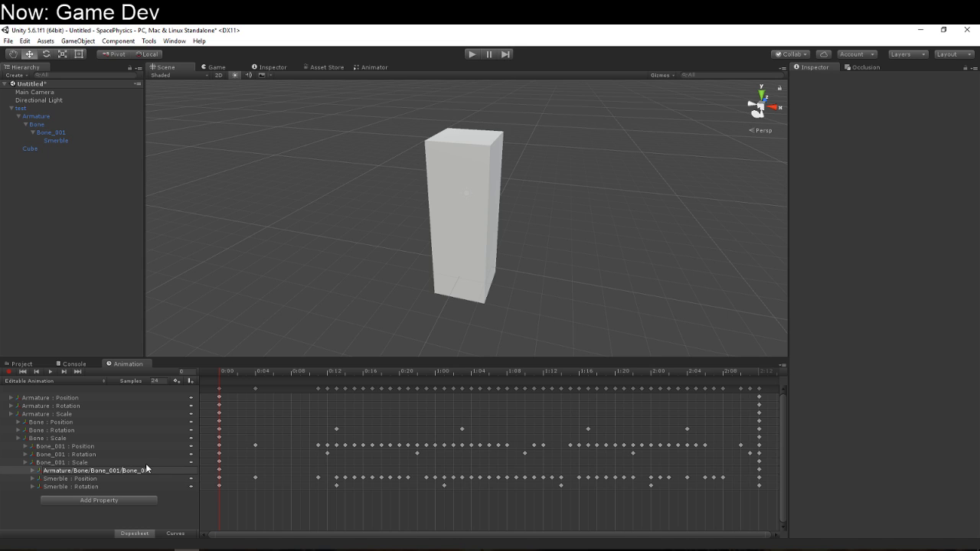
key(shift+End)
text(Smerble)
key(Return)
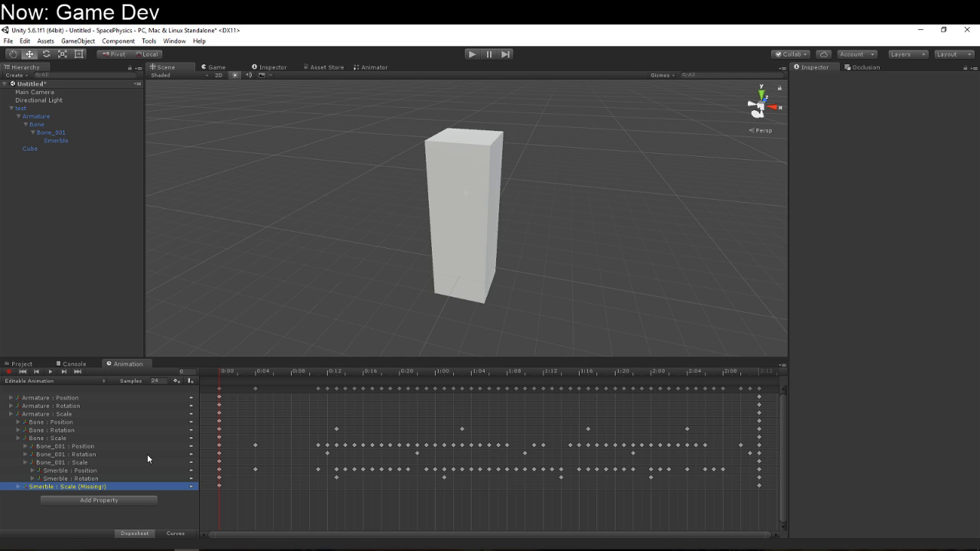
Correct the scale track path to the full Armature/Bone/Bone_001/Smerble
click(107, 486)
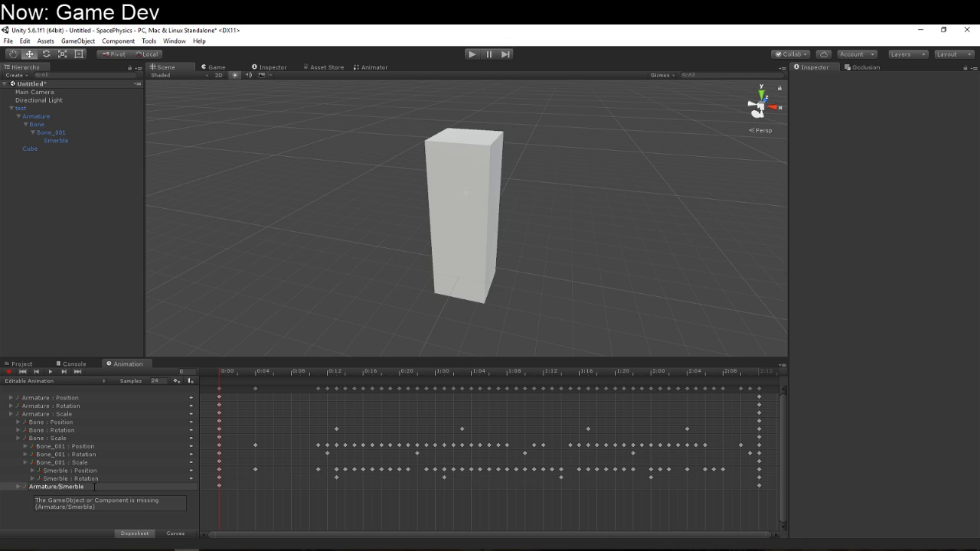
text(Bone/Bo)
text(ne_0)
text(01/)
key(Return)
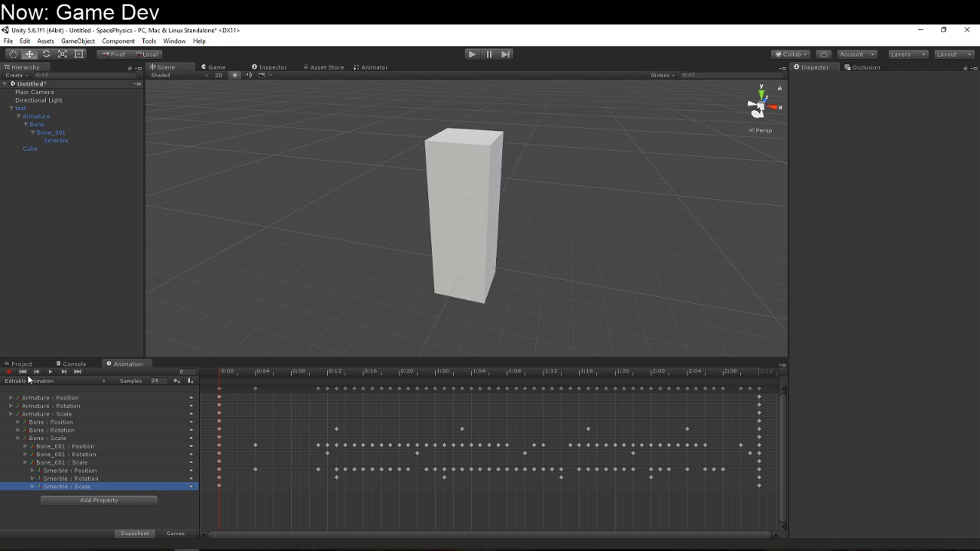
click(29, 365)
click(171, 400)
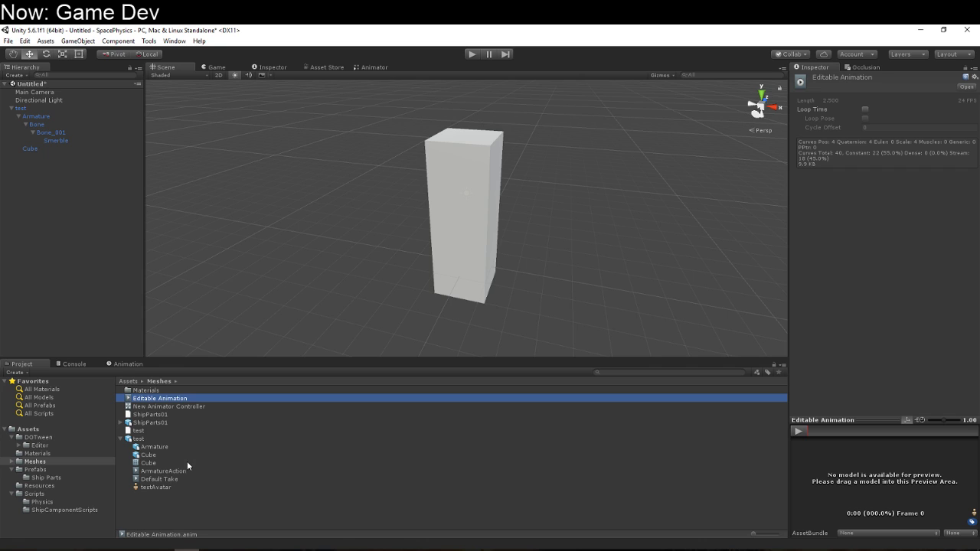
click(143, 439)
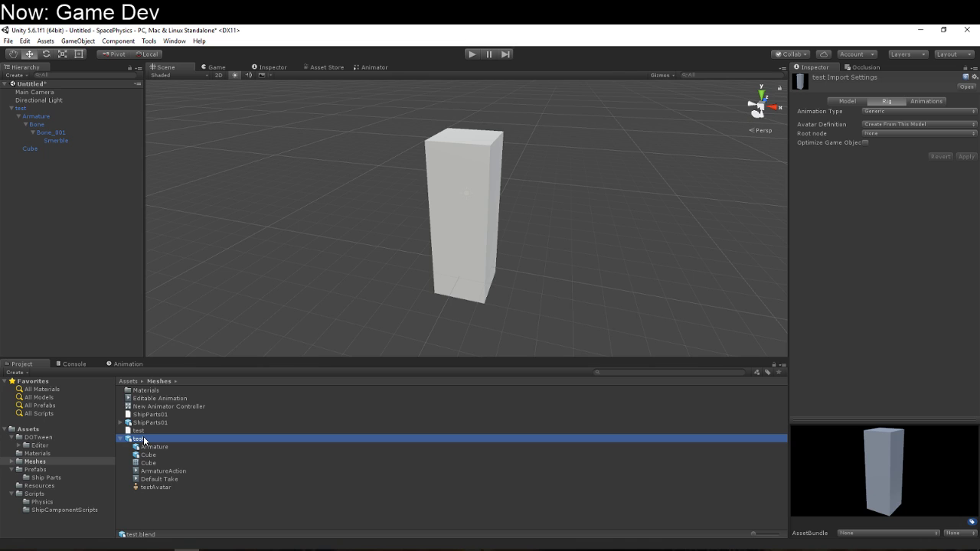
click(172, 401)
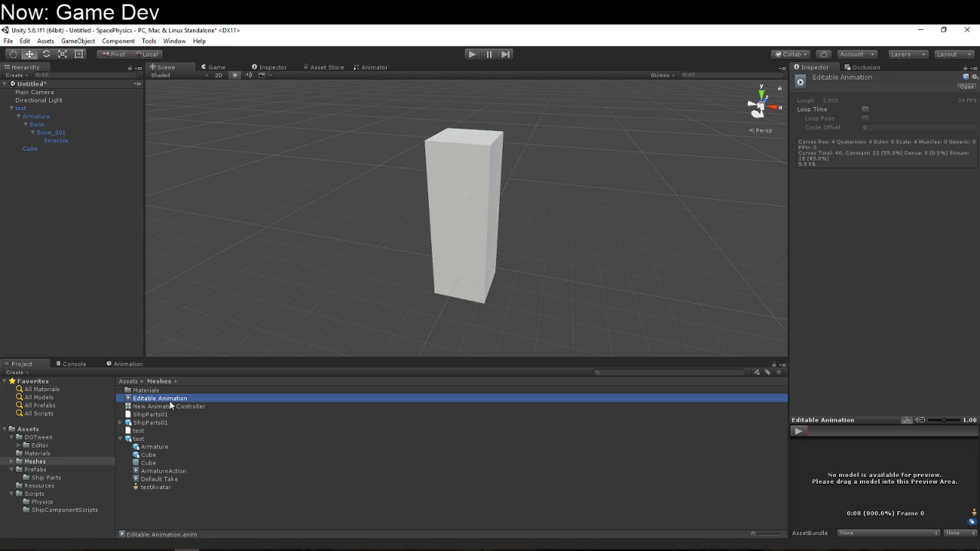
click(130, 365)
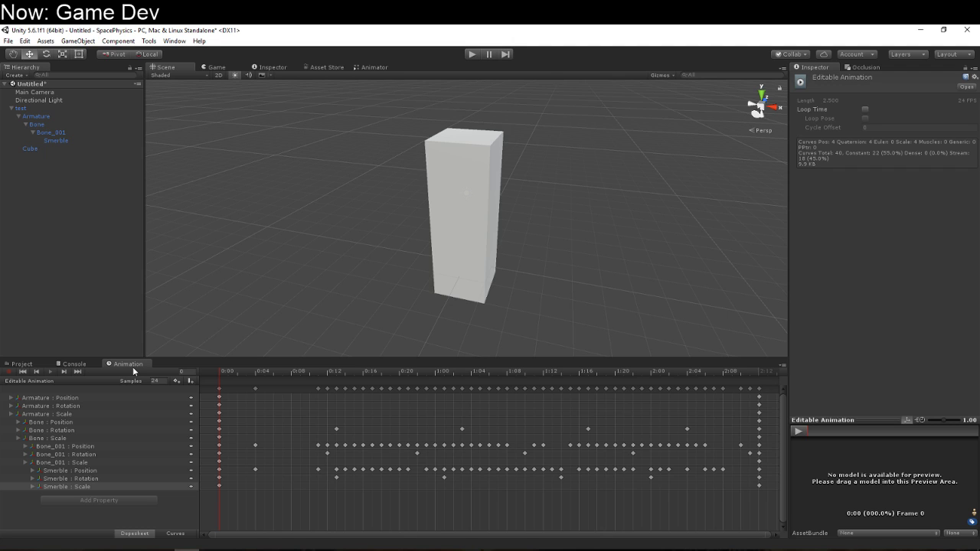
Create an empty root object named 'NCUIweahduiwudwahewah'
right_click(78, 227)
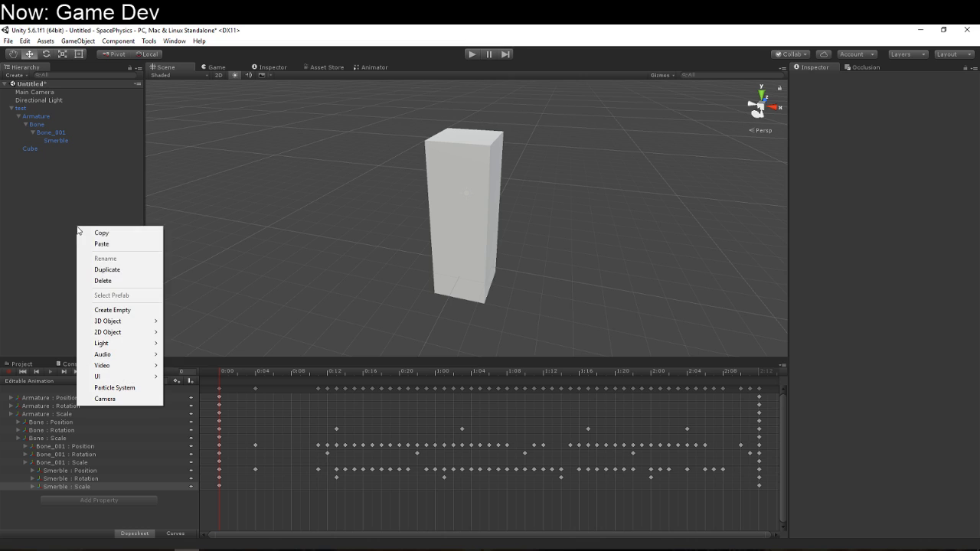
click(113, 310)
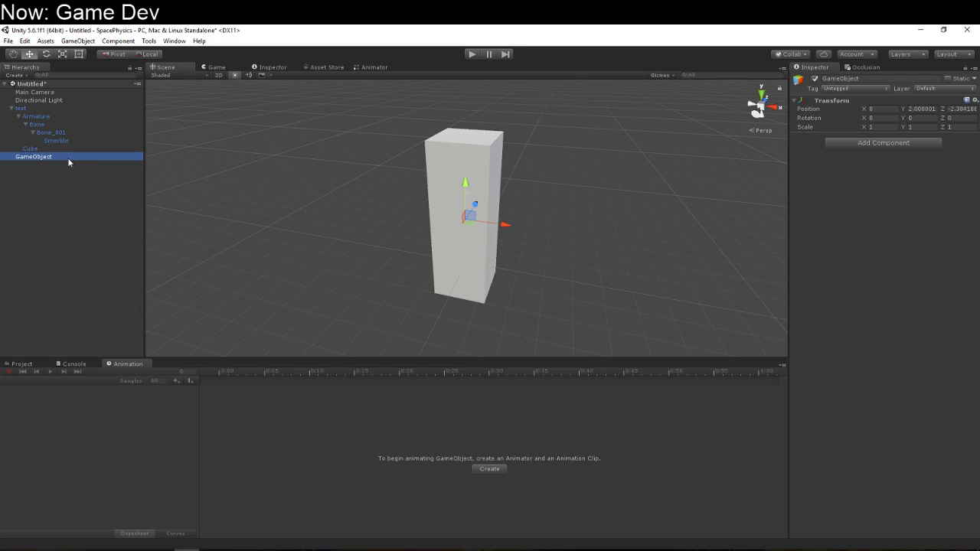
click(68, 158)
text(NCUIweah)
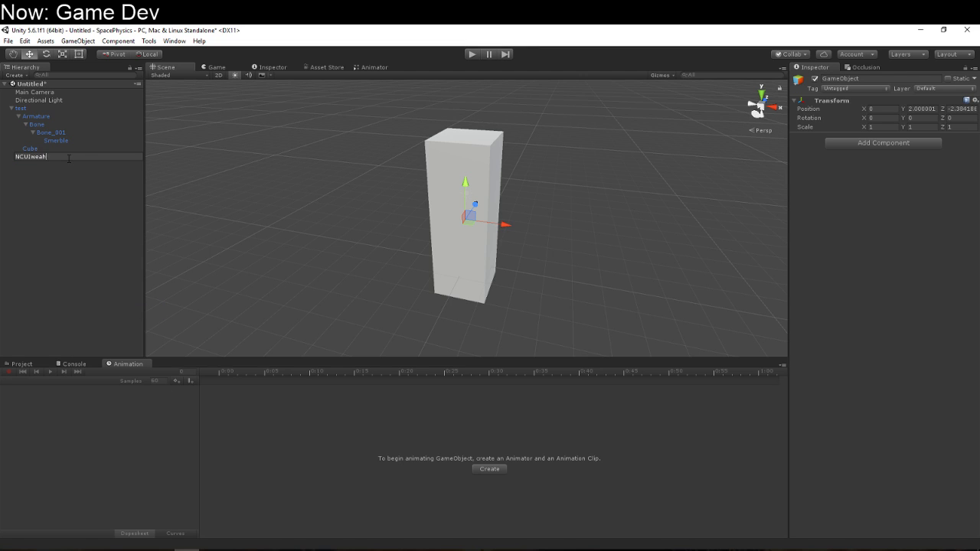
text(duiwudwahewah)
key(Return)
Nest an empty 'Armature' child under the root and an empty 'Bone' child under Armature
right_click(65, 161)
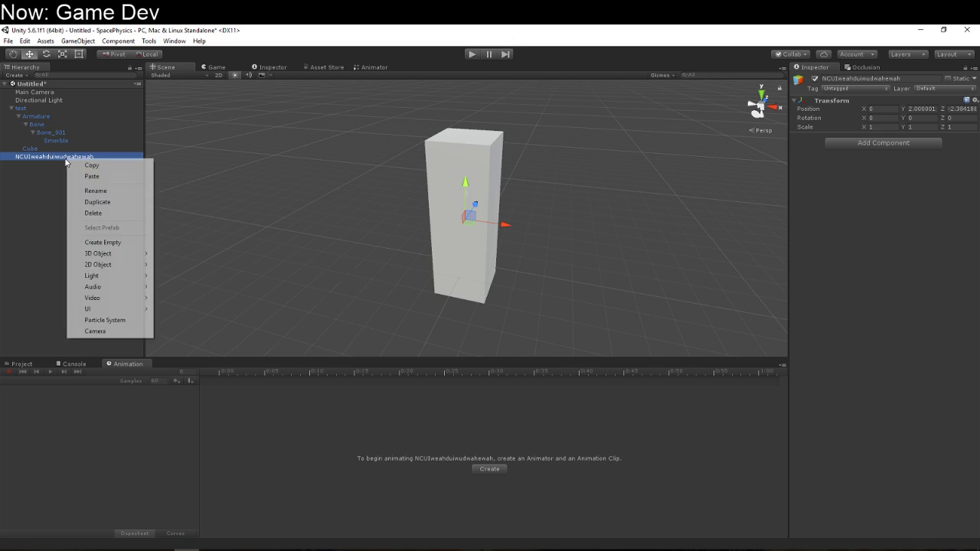
click(101, 242)
text(A)
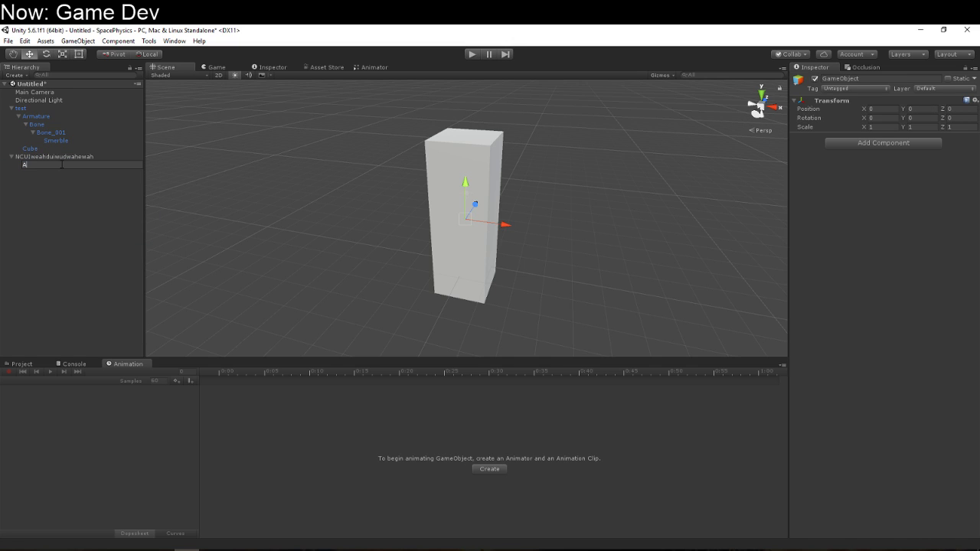
text(rmature)
key(Return)
right_click(61, 167)
click(101, 249)
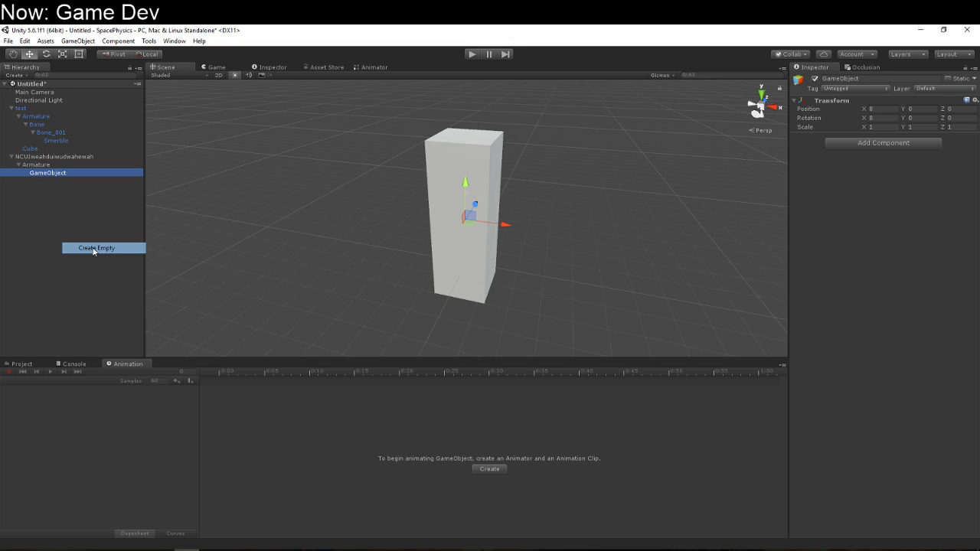
text(Bone)
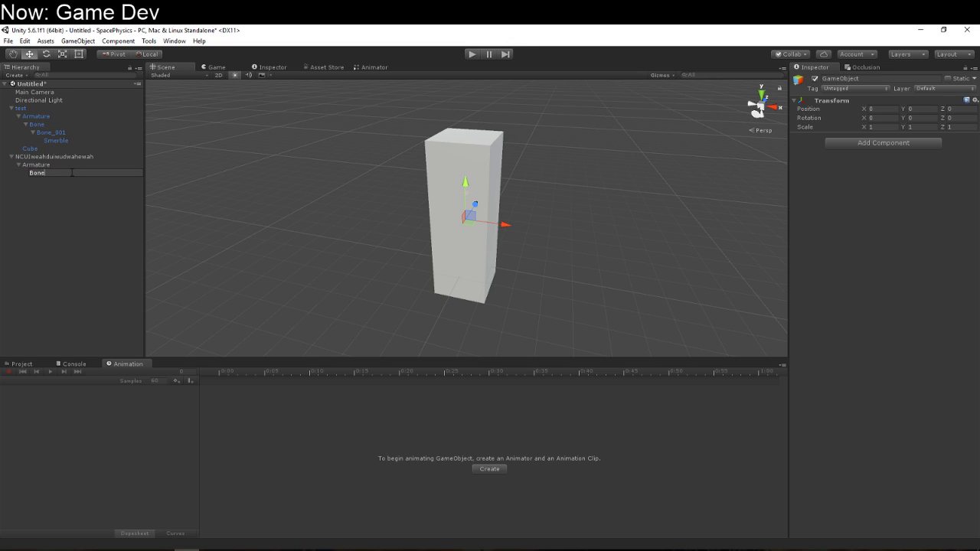
key(Return)
click(81, 157)
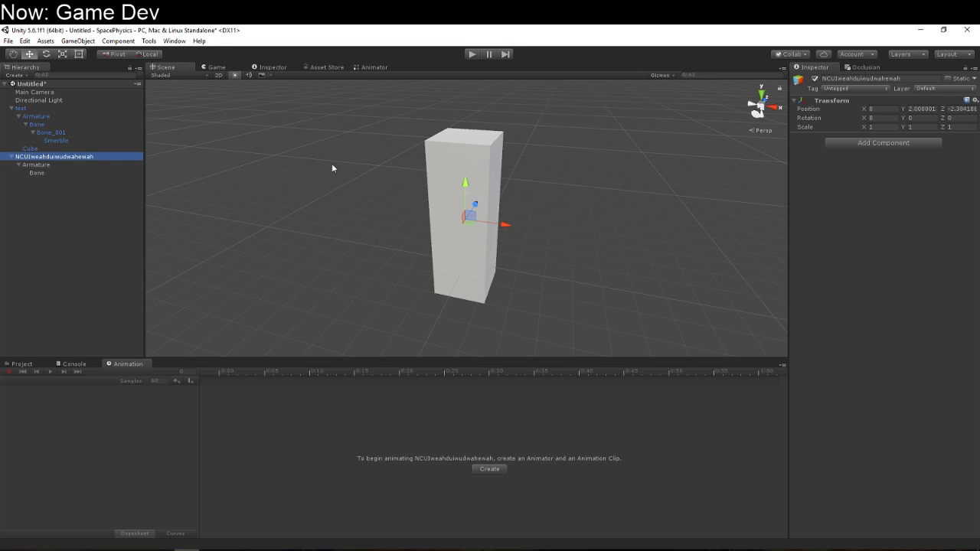
Give the gibberish-named root an Animator using New Animator Controller as its controller
click(875, 144)
click(873, 193)
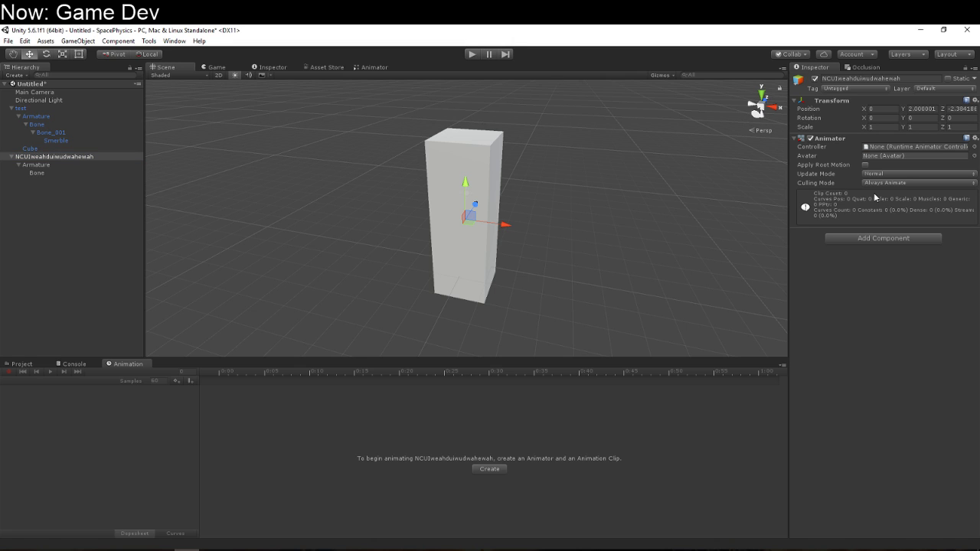
click(27, 364)
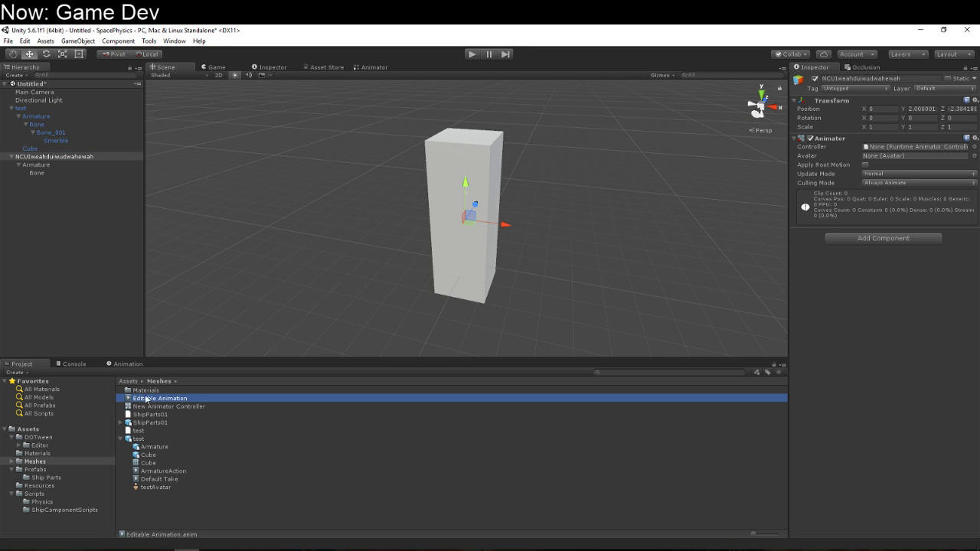
drag(155, 407, 885, 153)
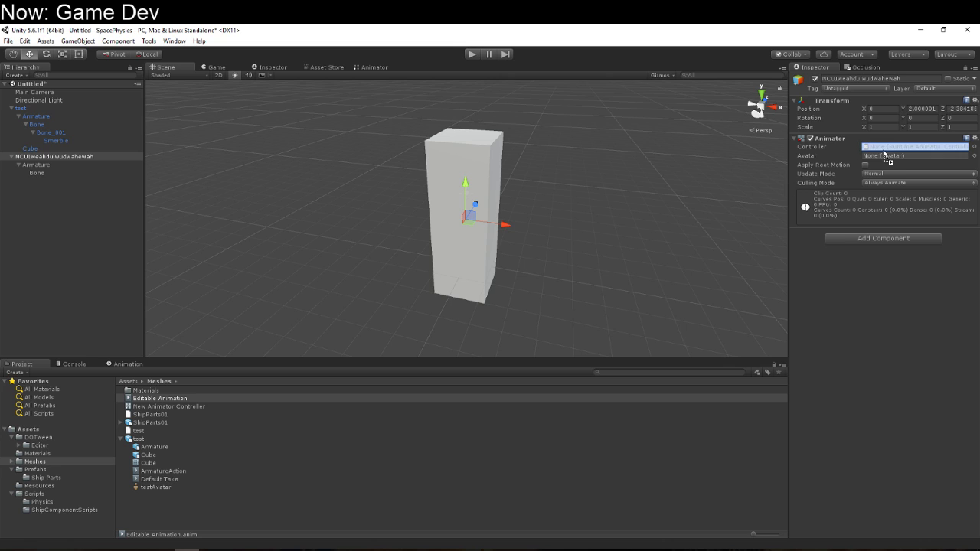
drag(884, 153, 883, 148)
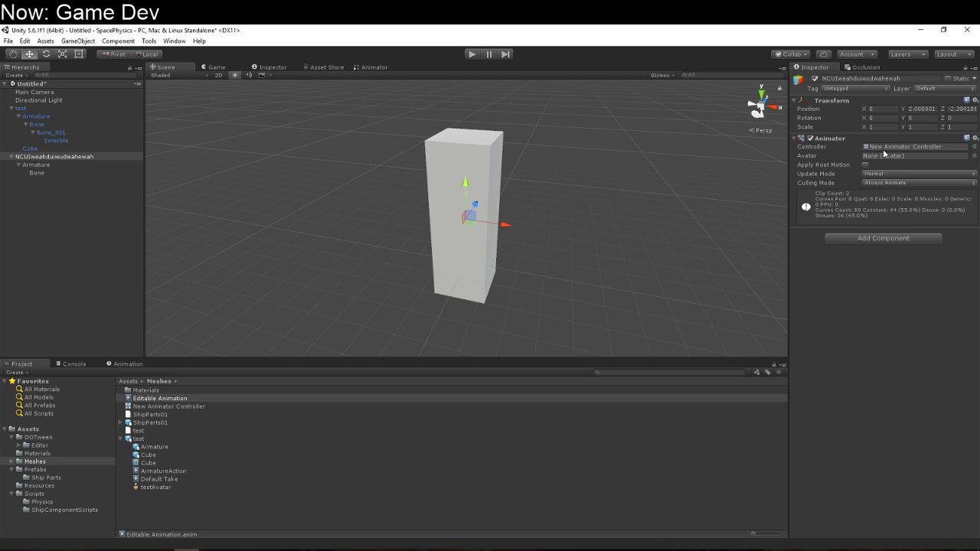
Load the Editable Animation clip in the Animation window
click(144, 363)
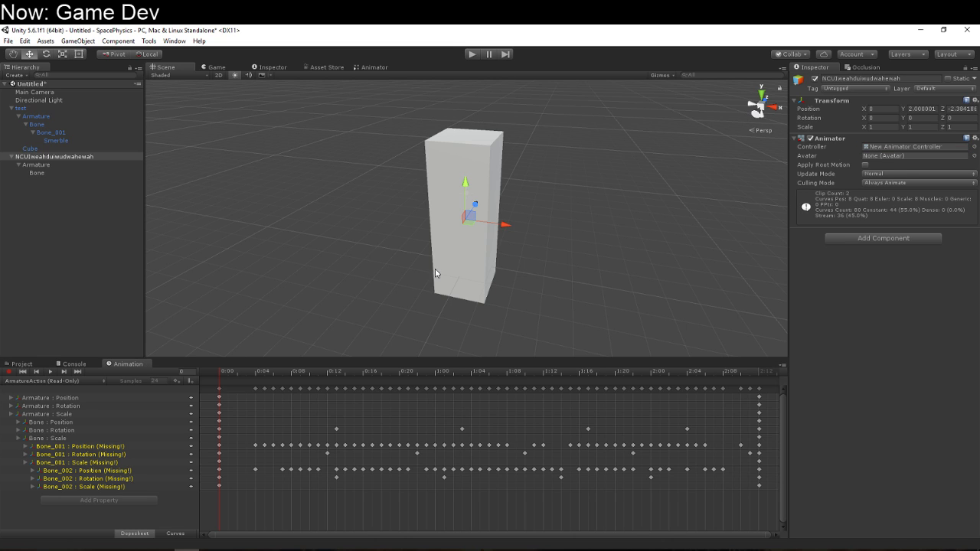
click(69, 382)
click(67, 402)
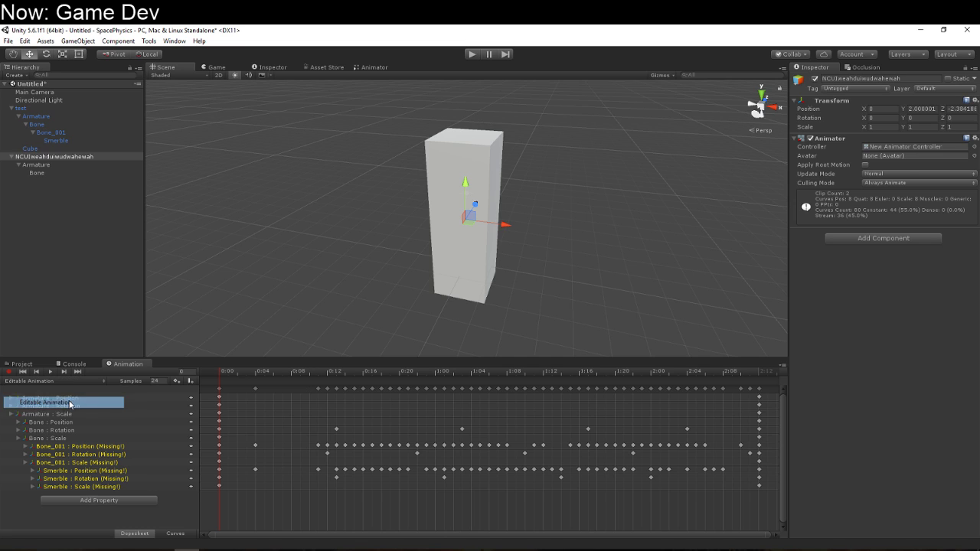
click(71, 383)
click(67, 403)
mouse_move(81, 453)
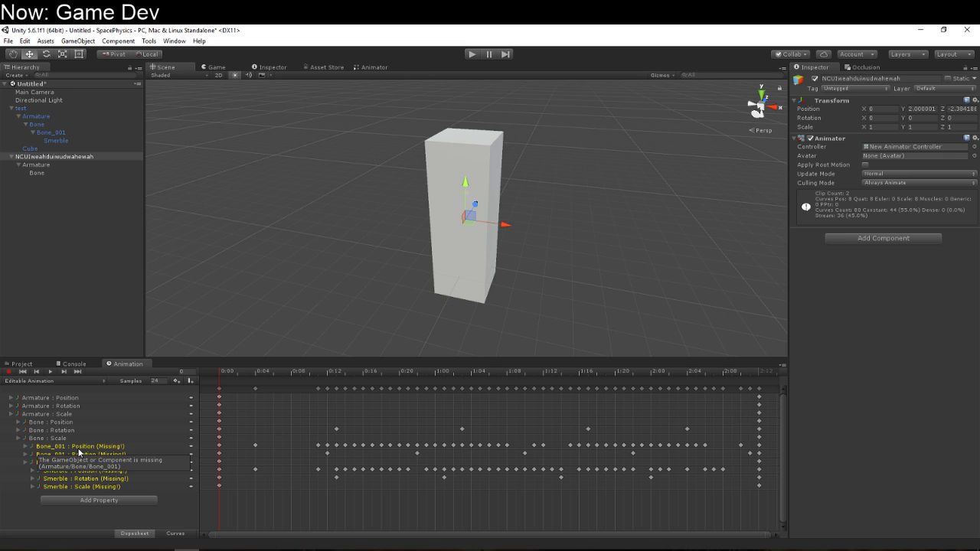
Add an empty child named 'Bone_001' under Bone
click(51, 175)
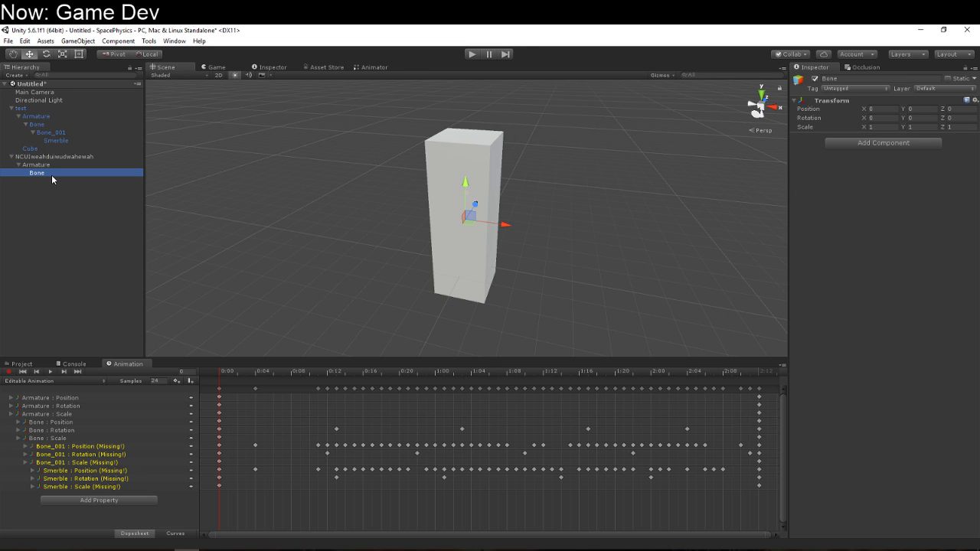
right_click(52, 175)
click(89, 260)
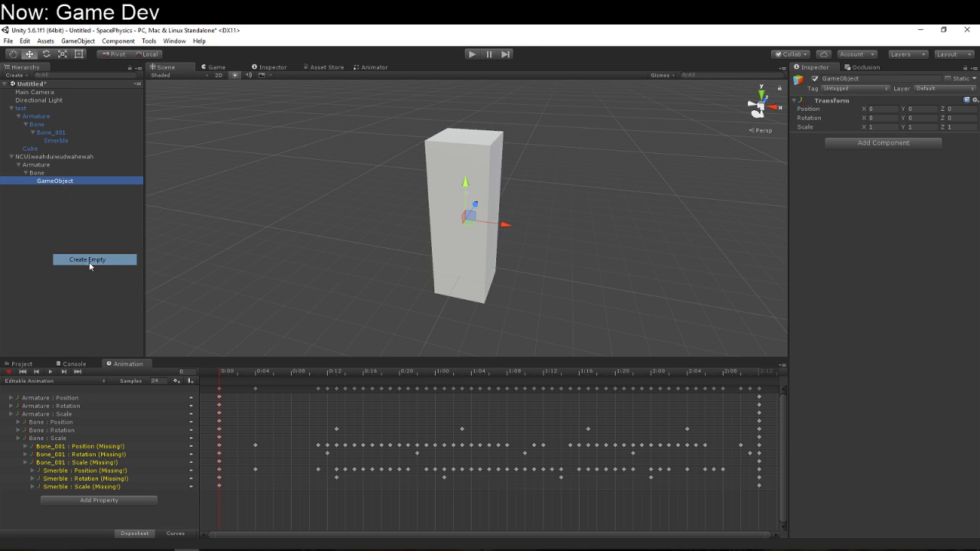
click(68, 180)
text(Bone_001)
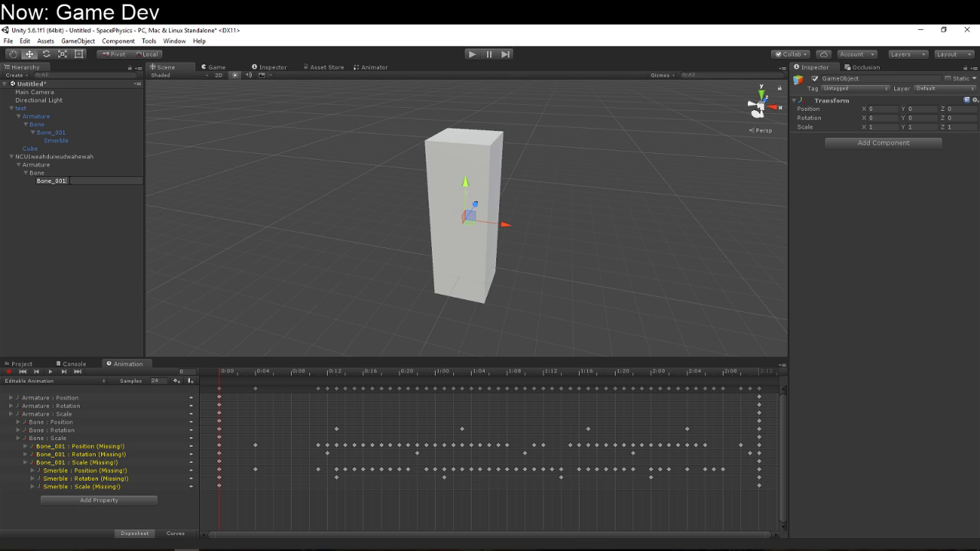
key(Return)
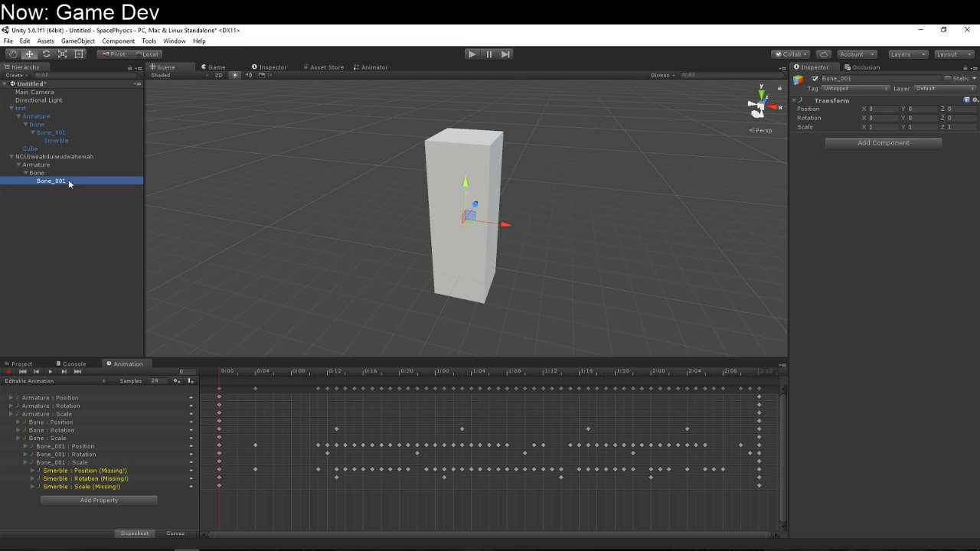
Add a cube named 'Smerble' as a child of Bone_001
right_click(69, 181)
mouse_move(99, 274)
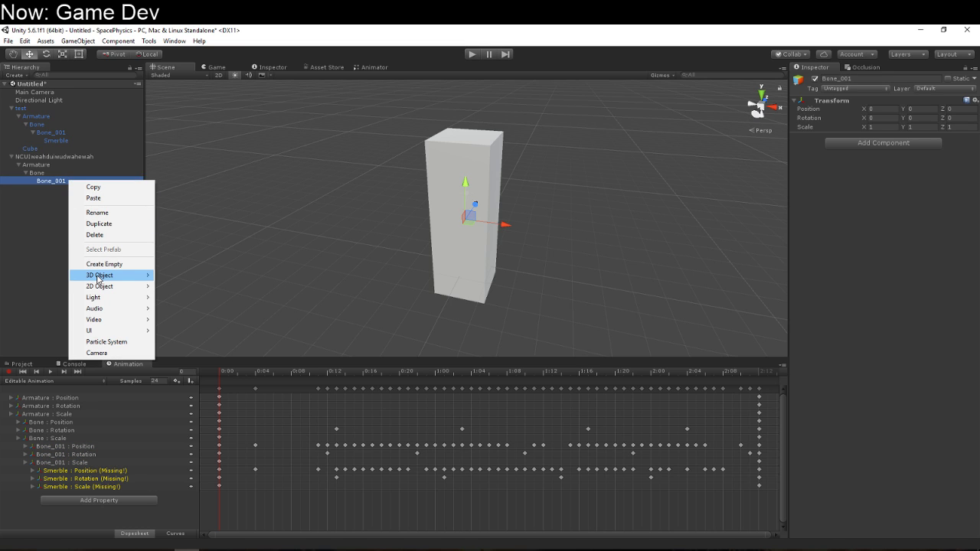
click(177, 275)
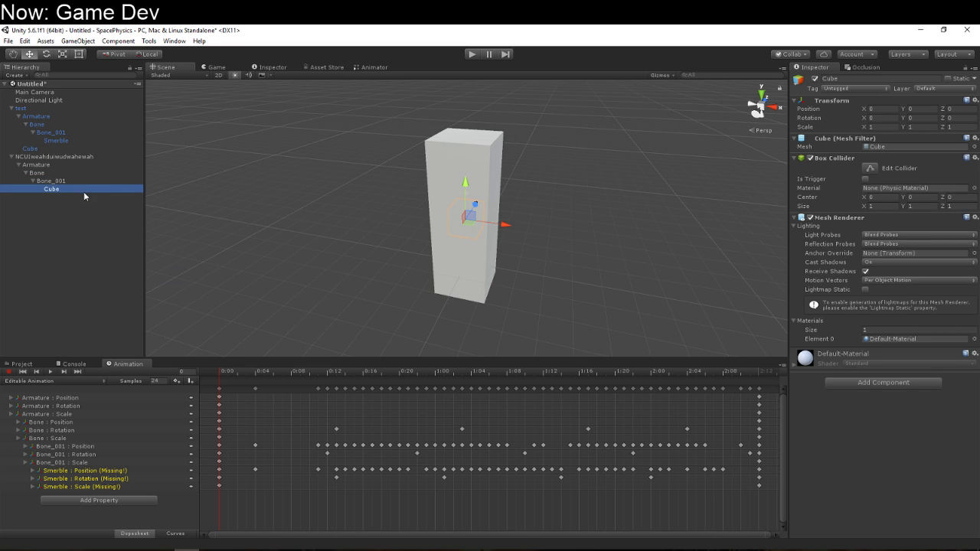
text(Smerble)
key(Return)
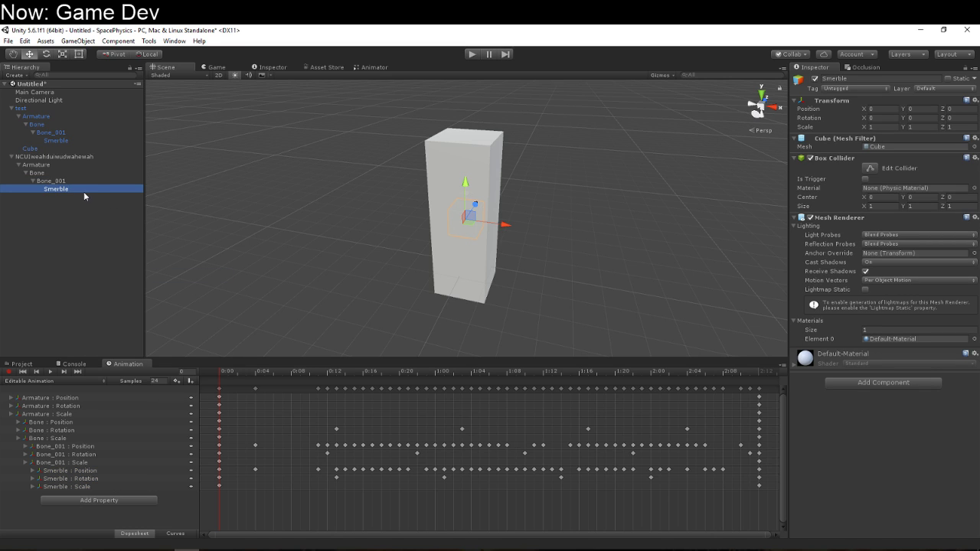
click(37, 109)
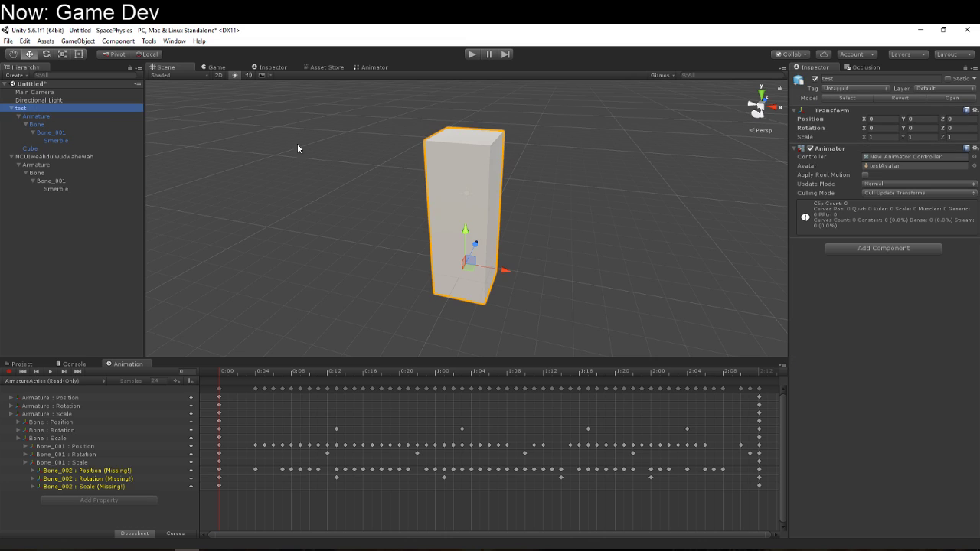
Deactivate the test object and play-test the scene, which shows only the lone cube
click(822, 80)
click(814, 79)
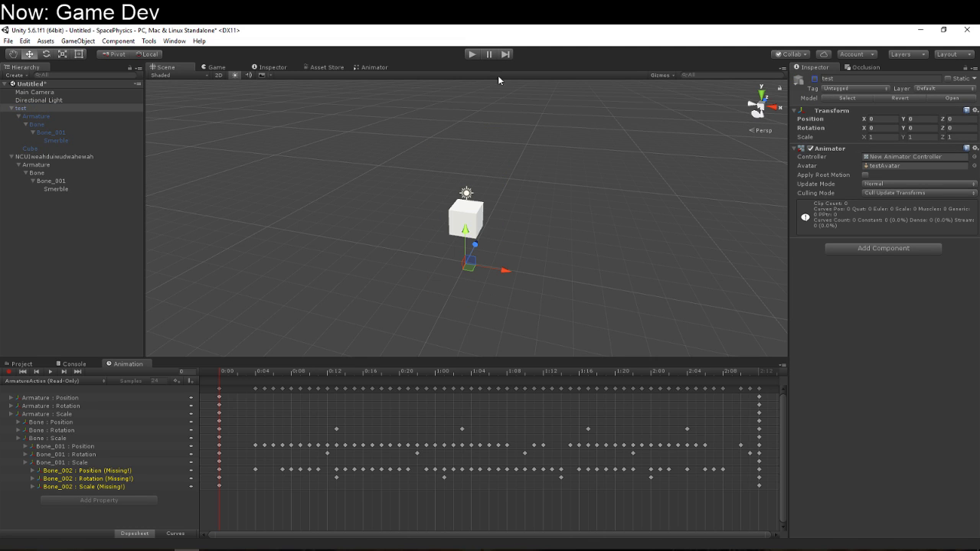
click(472, 55)
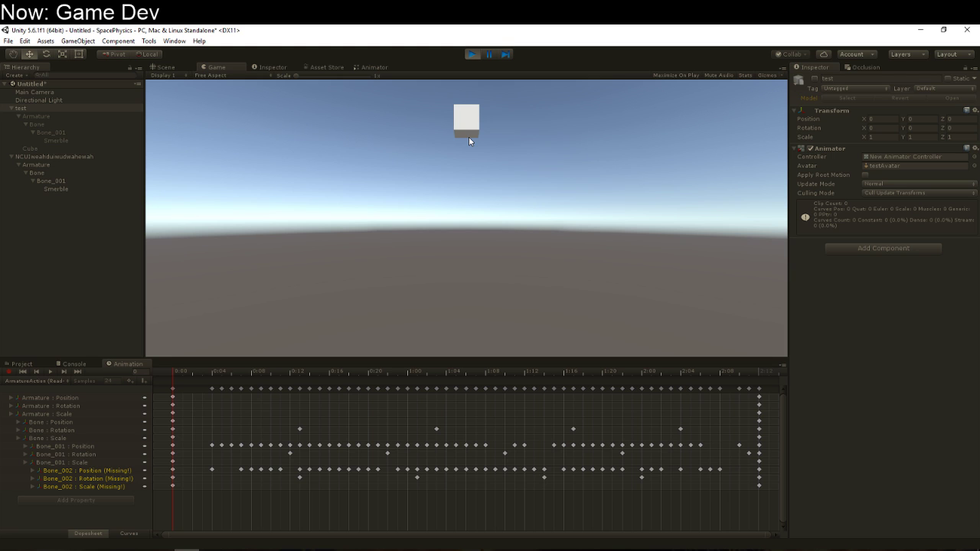
click(471, 54)
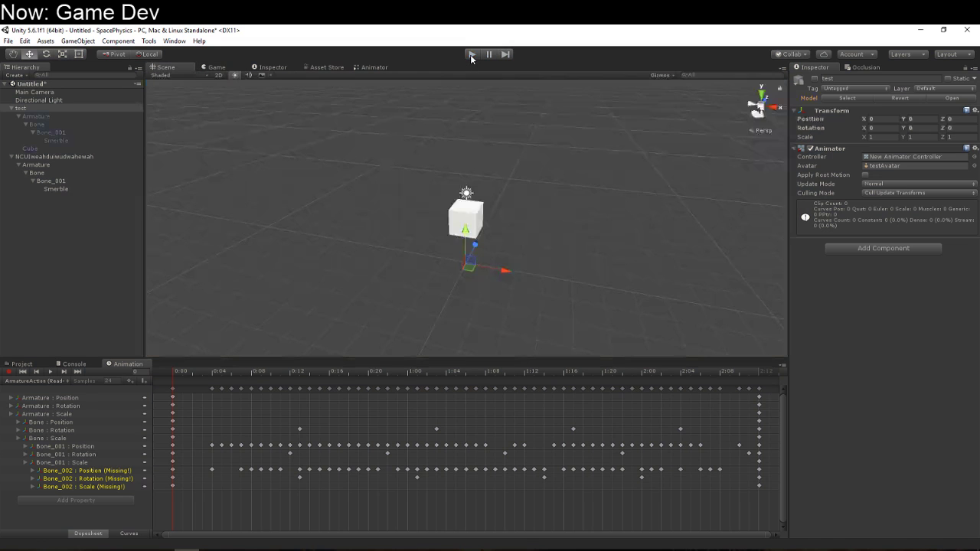
click(68, 164)
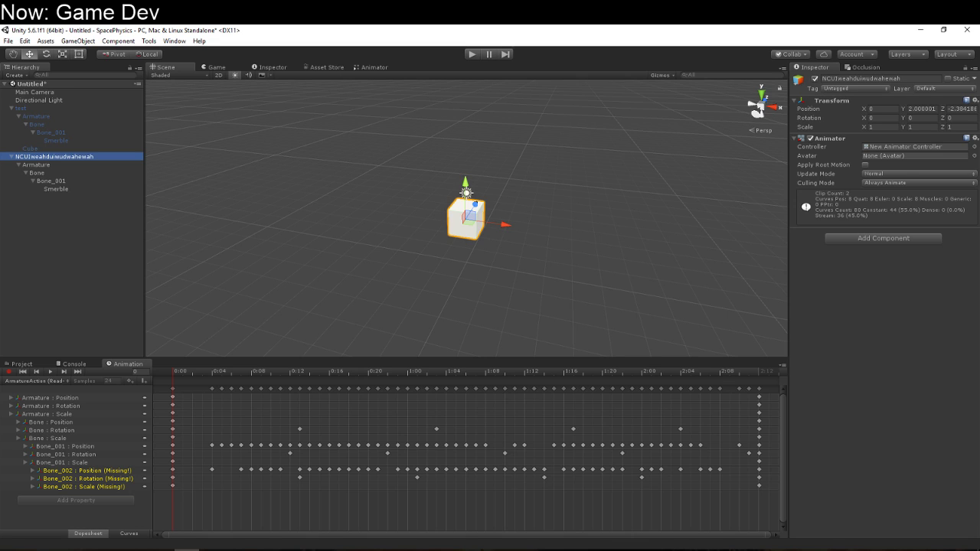
Switch to the Editable Animation clip and add a Light component to the second rig's Armature
click(45, 382)
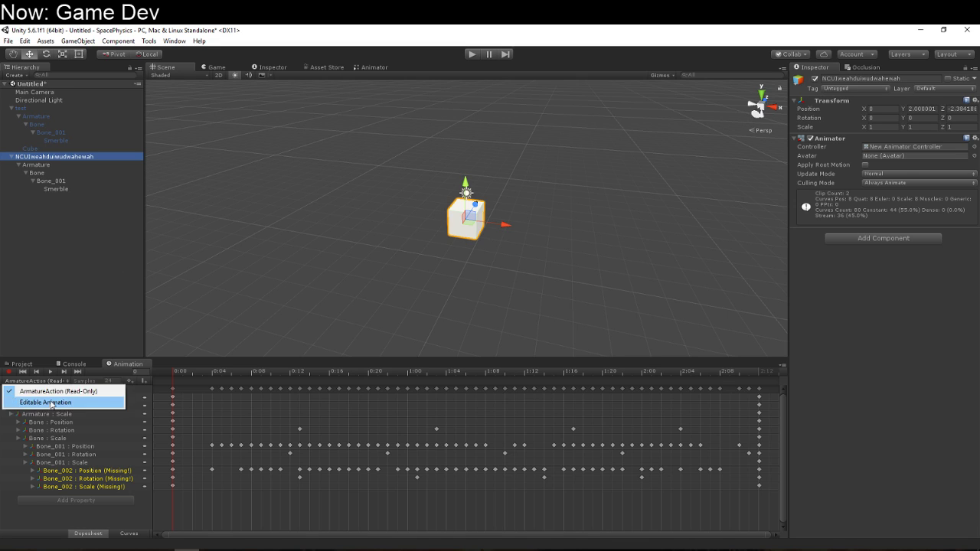
click(50, 400)
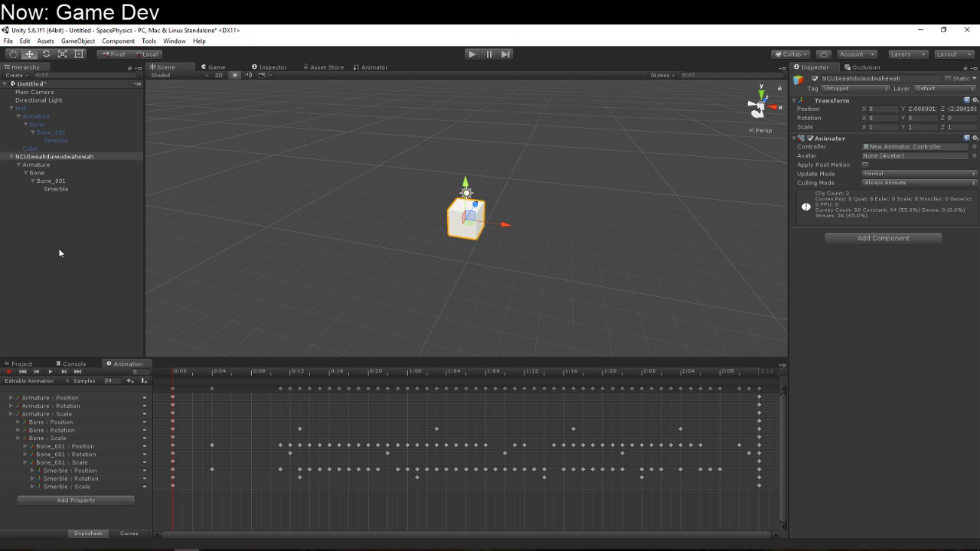
click(55, 165)
click(914, 144)
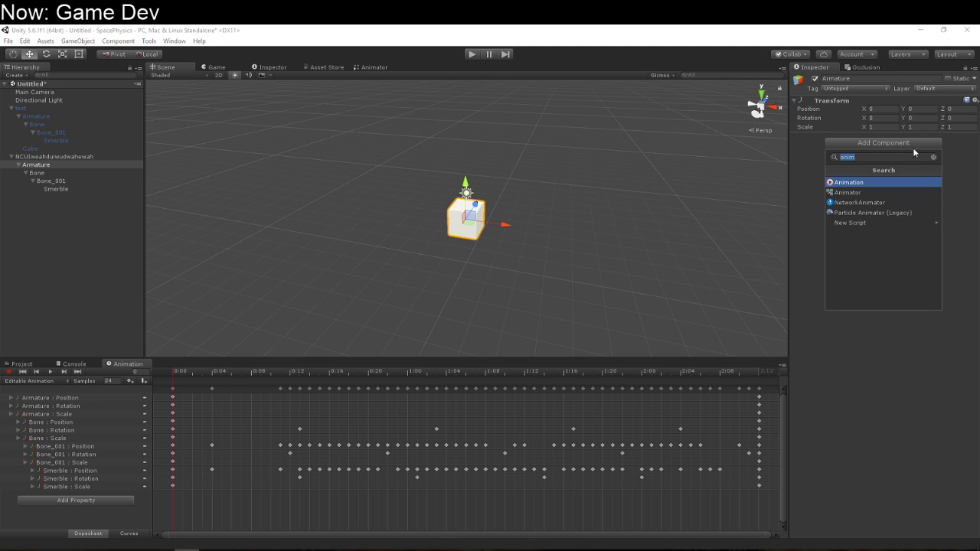
text(light)
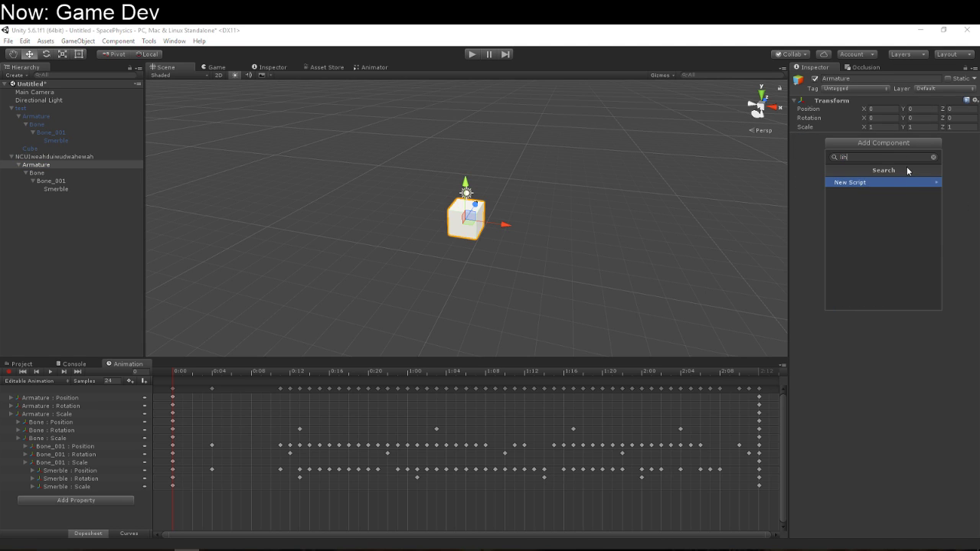
key(Return)
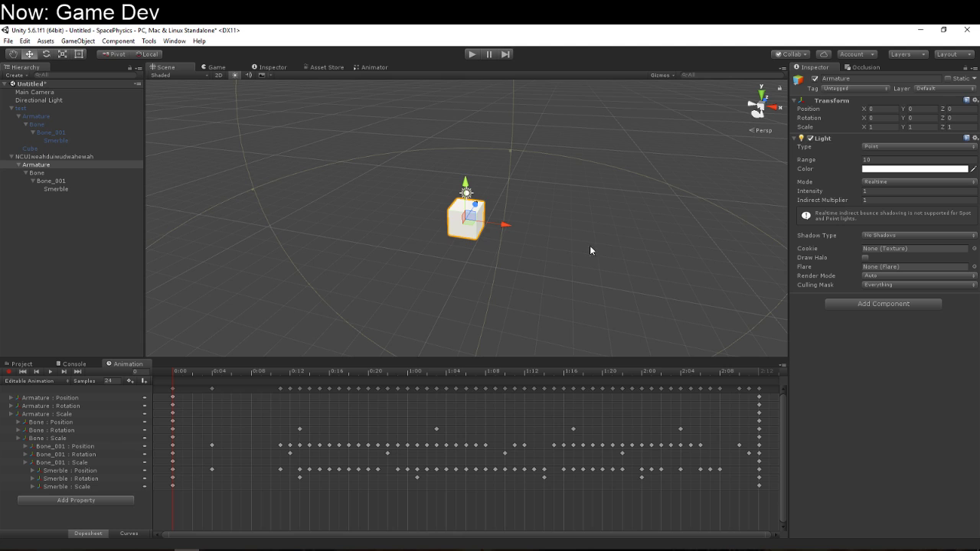
In record mode, key the light range at 0 on the first frame and 10 at the clip end
click(9, 372)
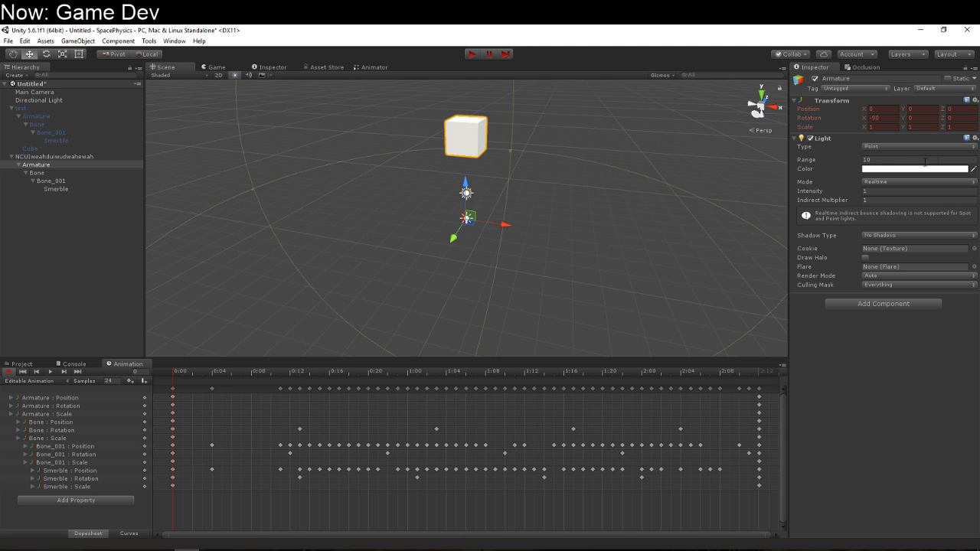
click(880, 162)
text(0)
key(Return)
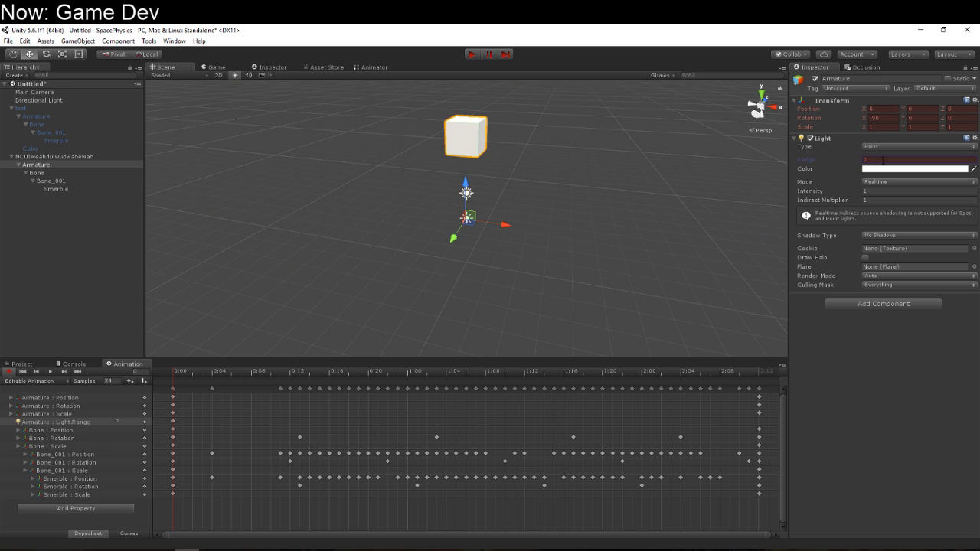
click(758, 374)
click(907, 161)
text(1)
Key the light colour red at the clip end and blue at the start, then preview mid-clip
click(904, 168)
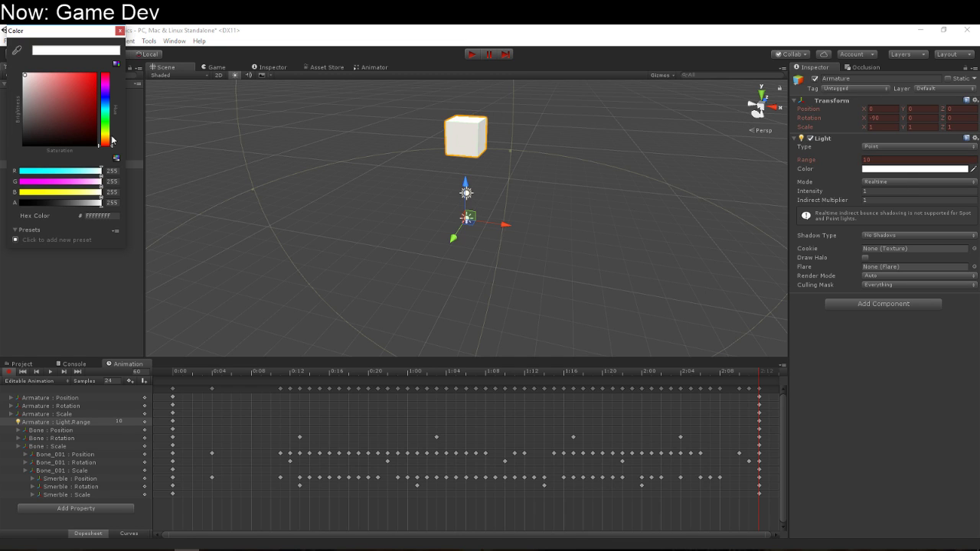
drag(96, 137, 140, 58)
click(119, 31)
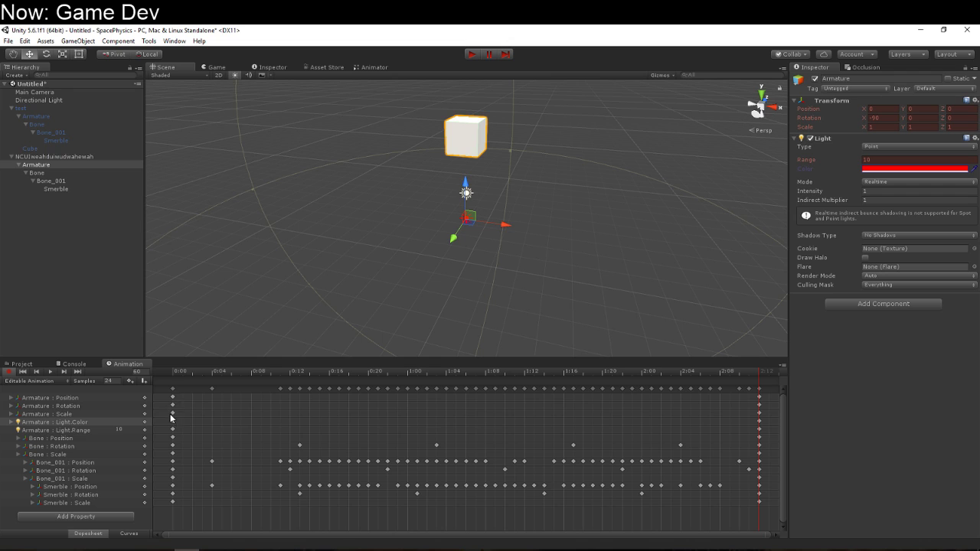
click(177, 375)
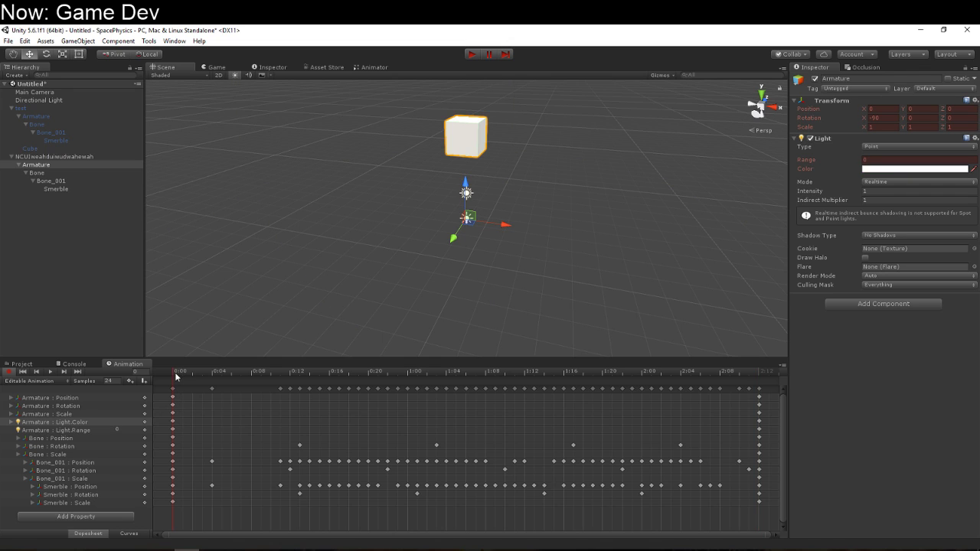
click(877, 168)
click(106, 99)
drag(85, 102, 94, 75)
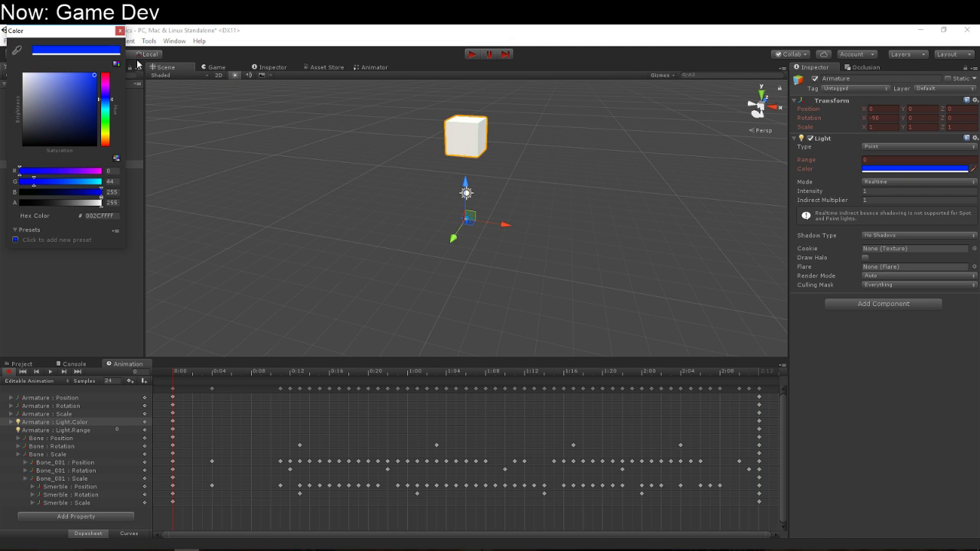
mouse_move(183, 373)
mouse_down()
mouse_move(535, 381)
mouse_move(221, 380)
mouse_move(632, 405)
mouse_move(197, 405)
mouse_move(740, 429)
mouse_up()
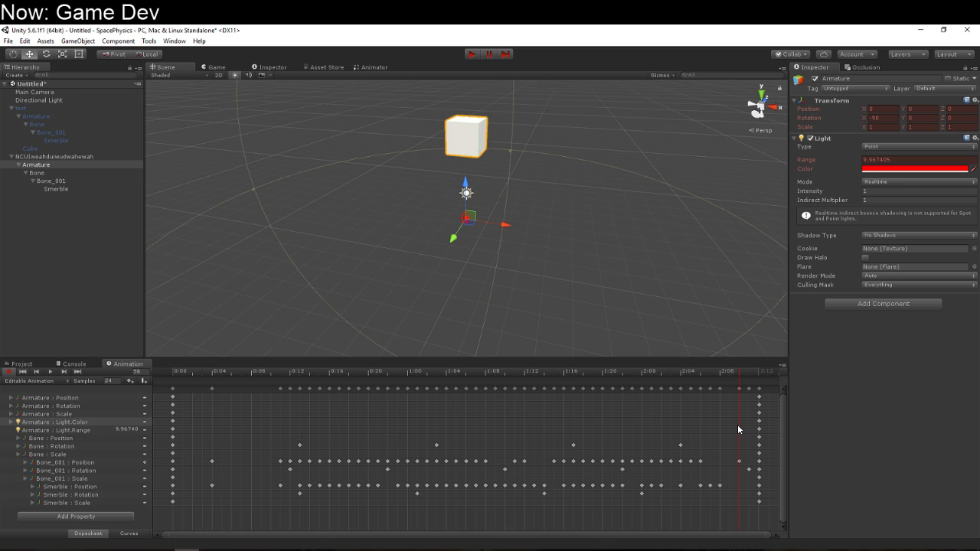
Show the test rig's Editable Animation clip, with its light colour and range tracks missing
click(48, 107)
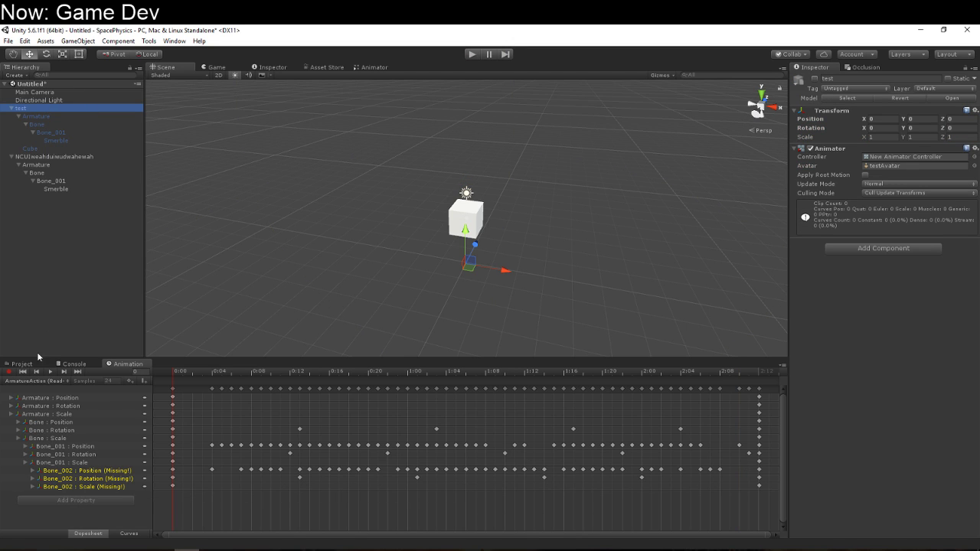
click(34, 381)
click(30, 398)
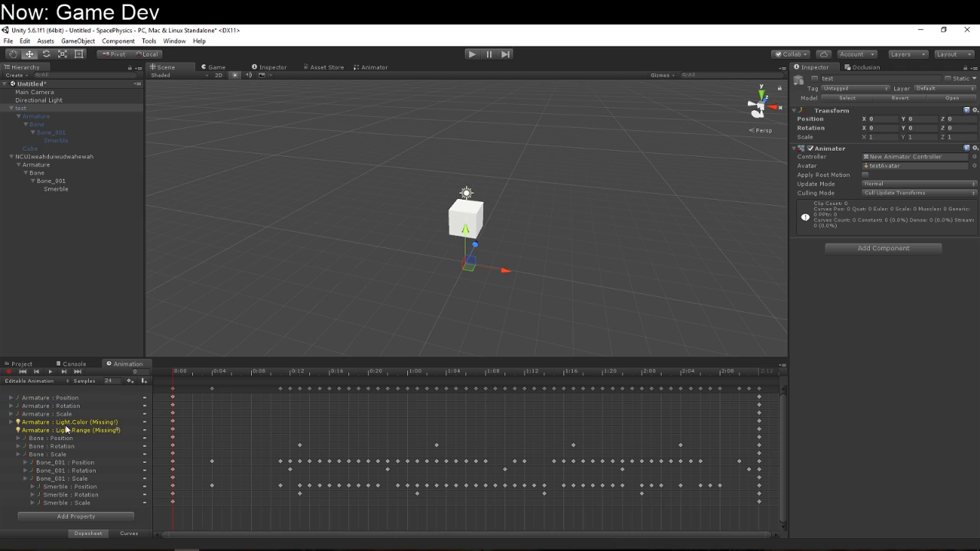